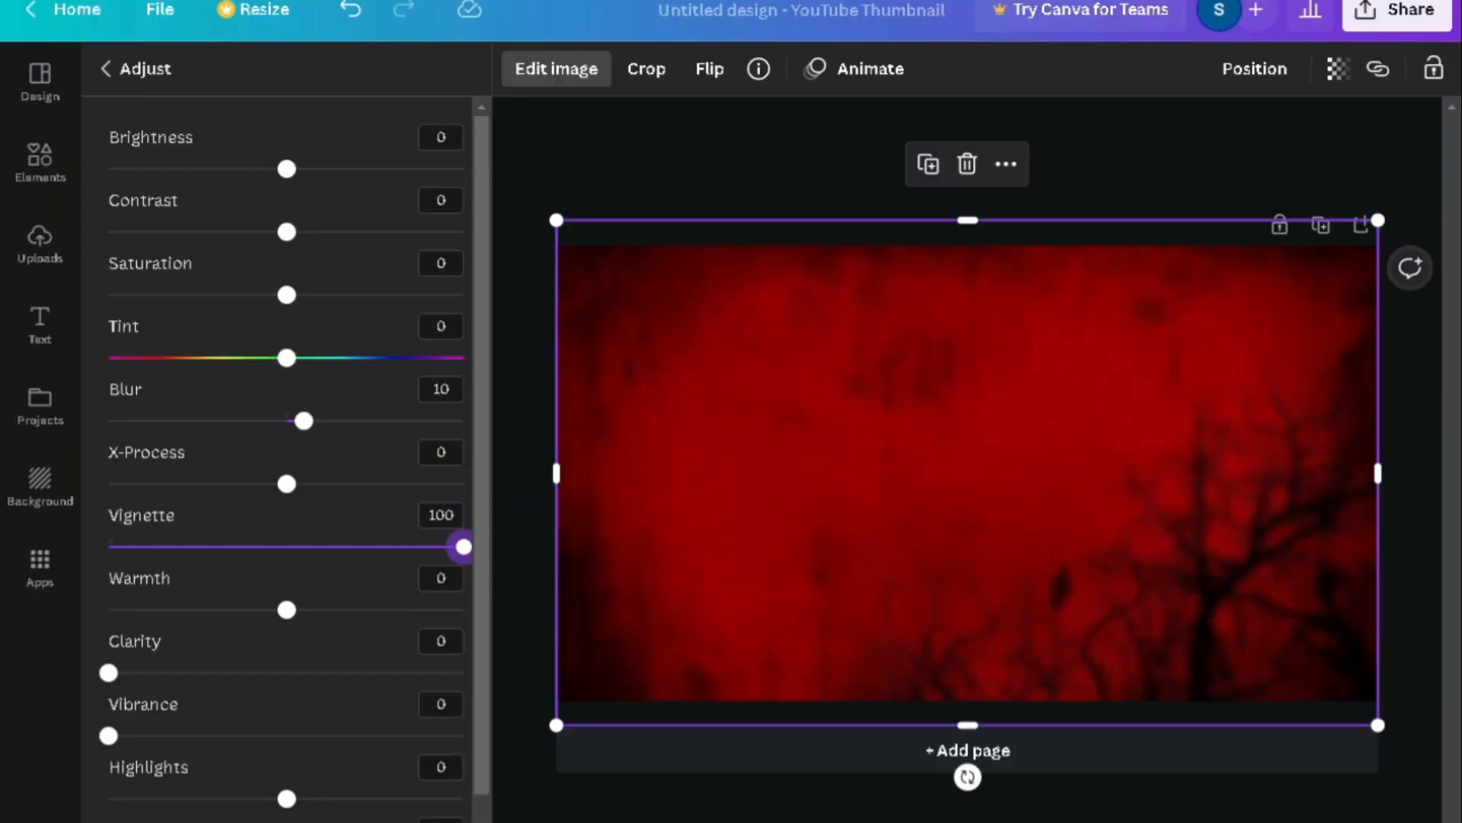
Lower the red background image's brightness, and set contrast and saturation to 27, vibrance and highlights to 100, and shadows to 77
left_click_drag(287, 168, 236, 168)
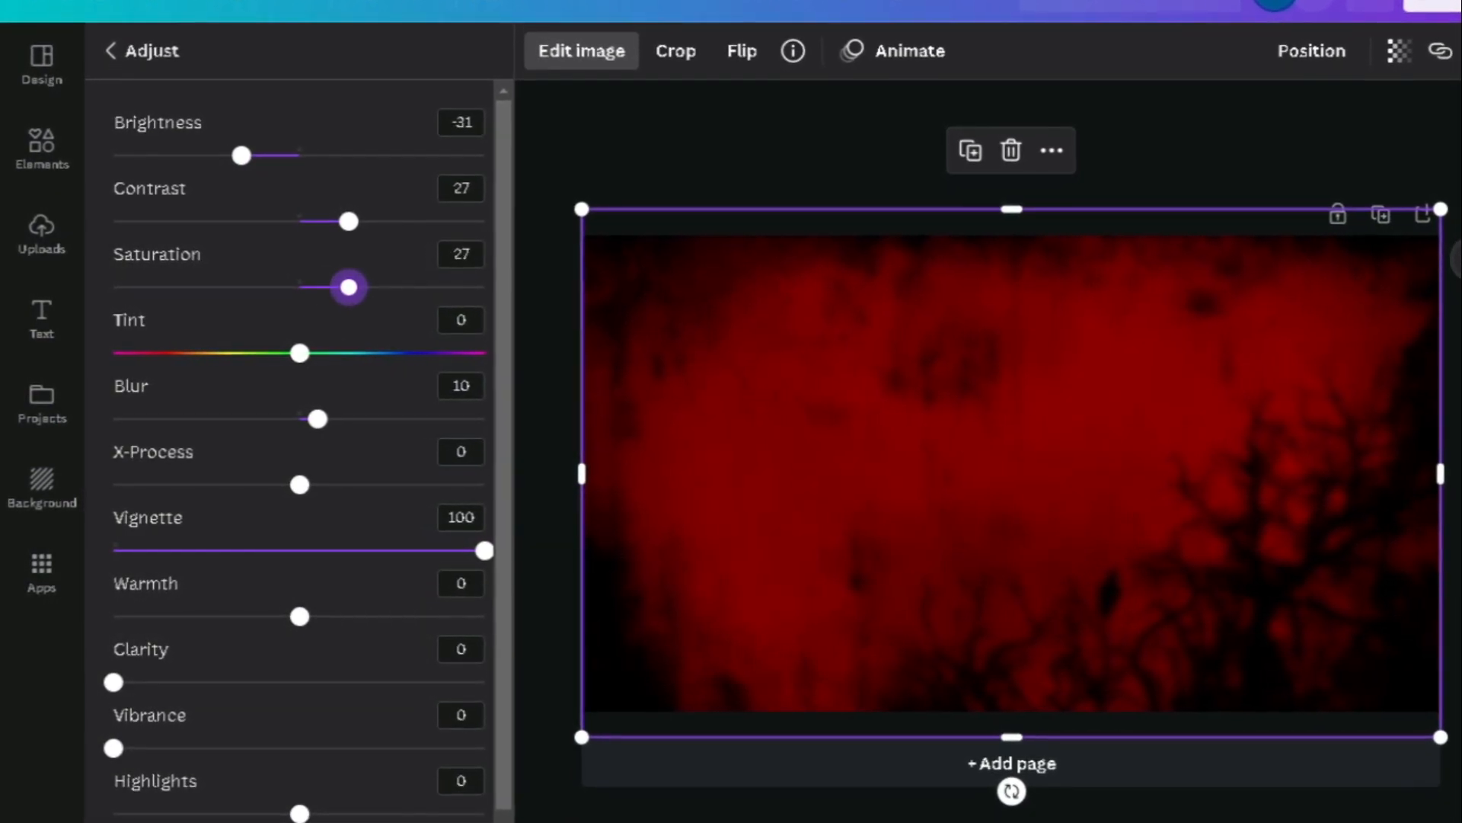
left_click_drag(243, 152, 264, 152)
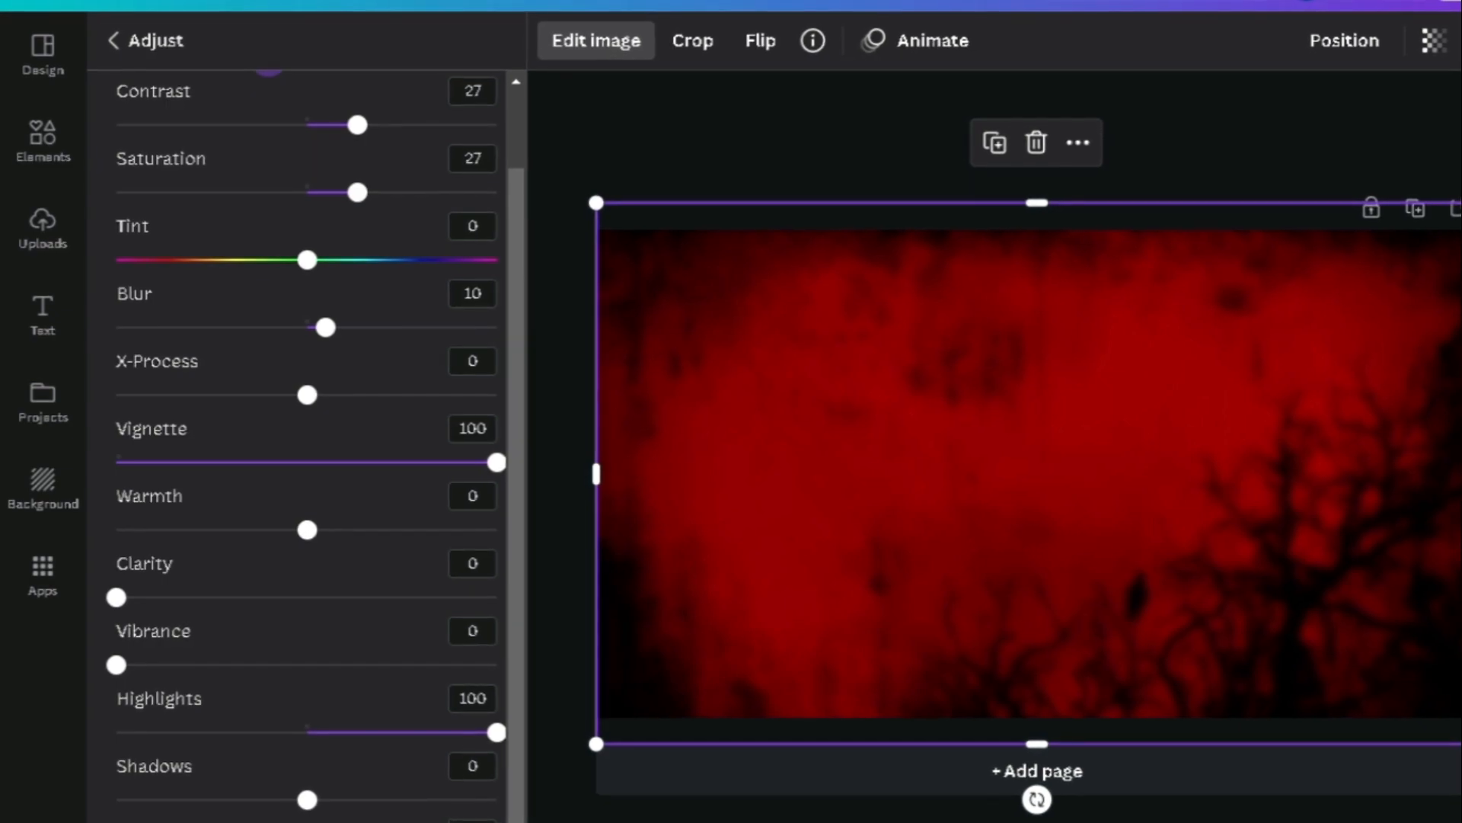
left_click_drag(307, 800, 460, 799)
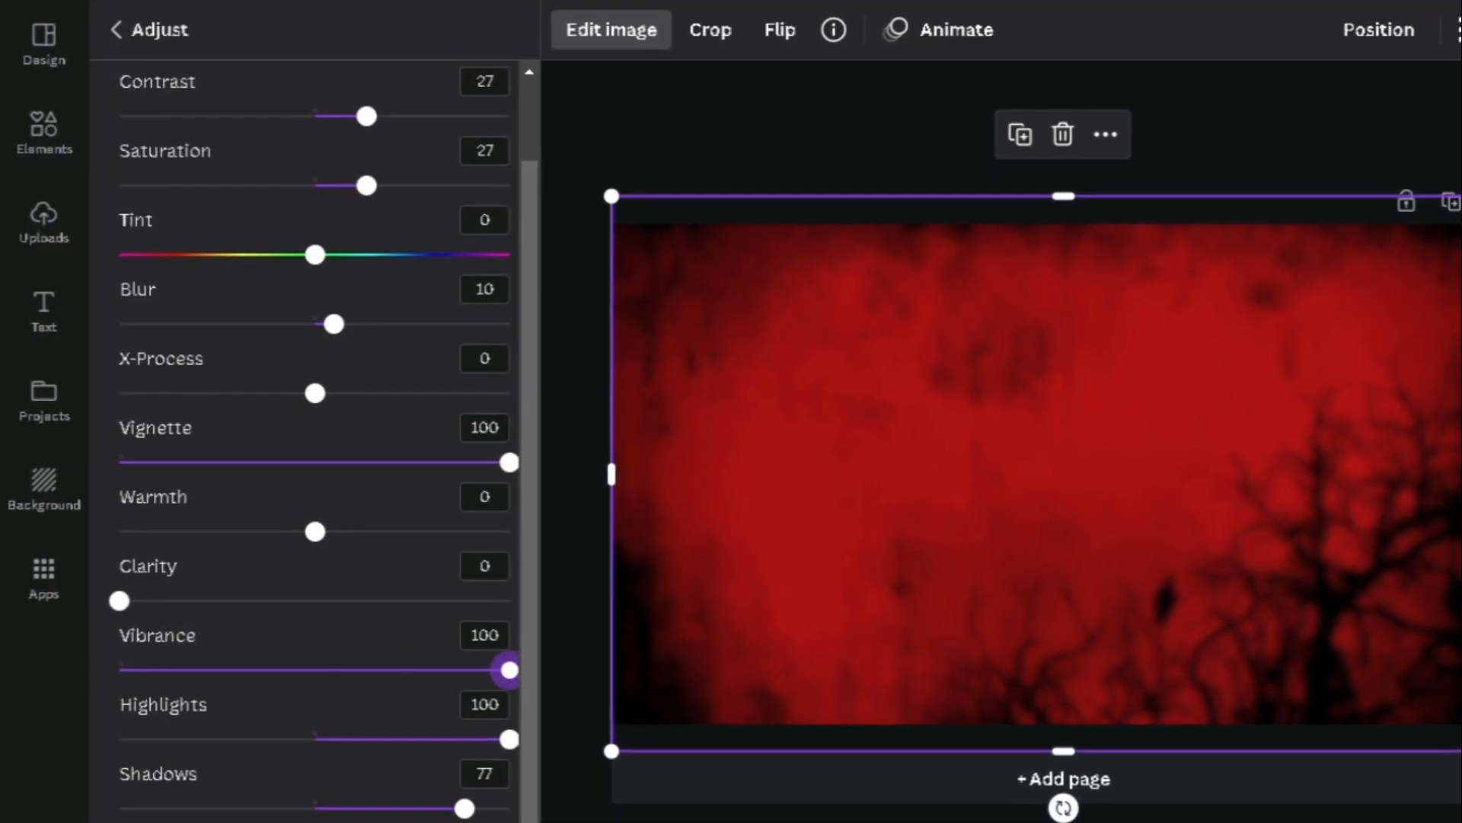
left_click_drag(512, 532, 453, 532)
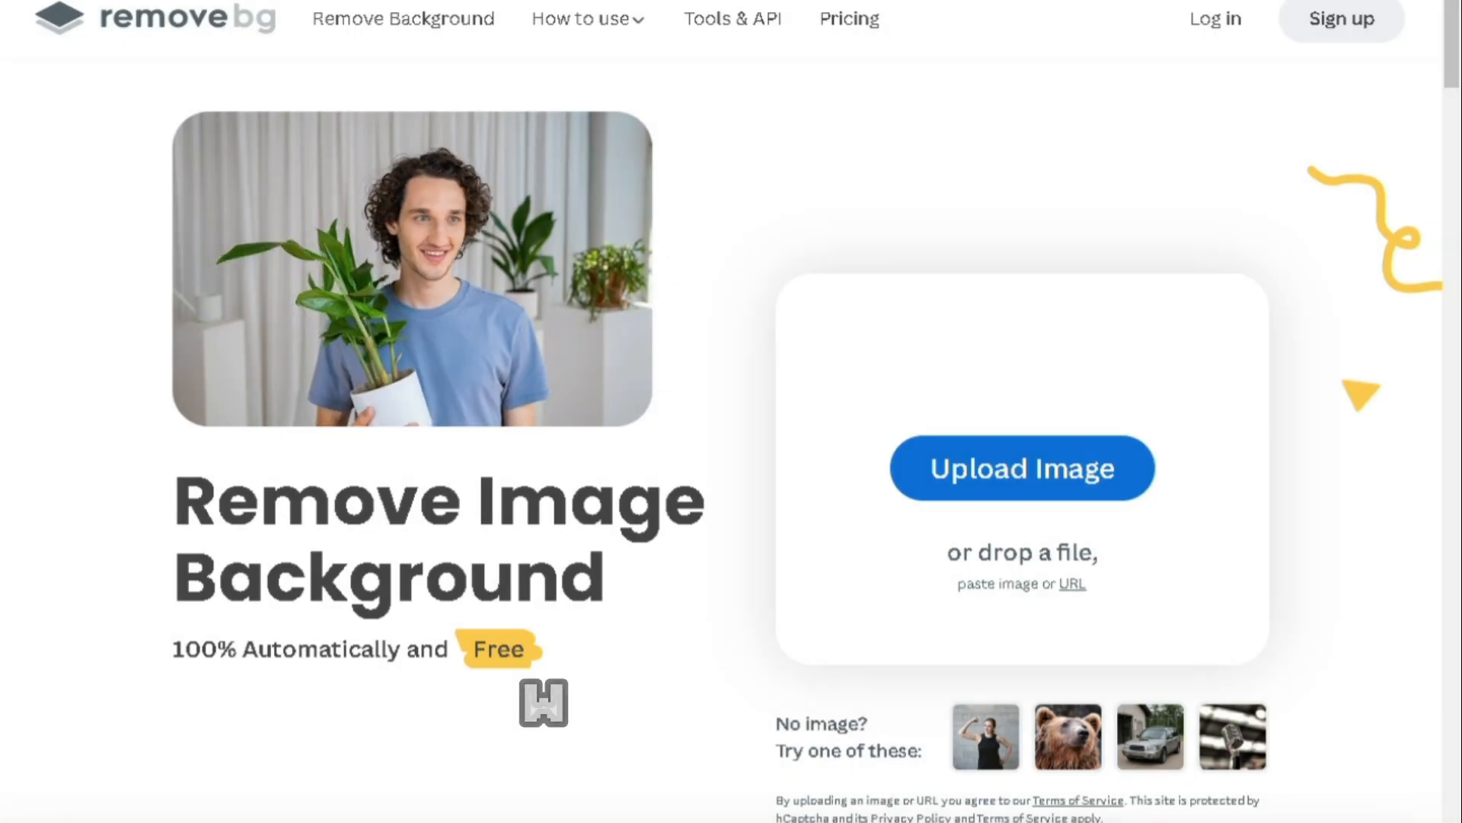
Switch to remove.bg, upload the cricketer photo for background removal, and open the cutout for erasing at 320% zoom
key("ctrl+v")
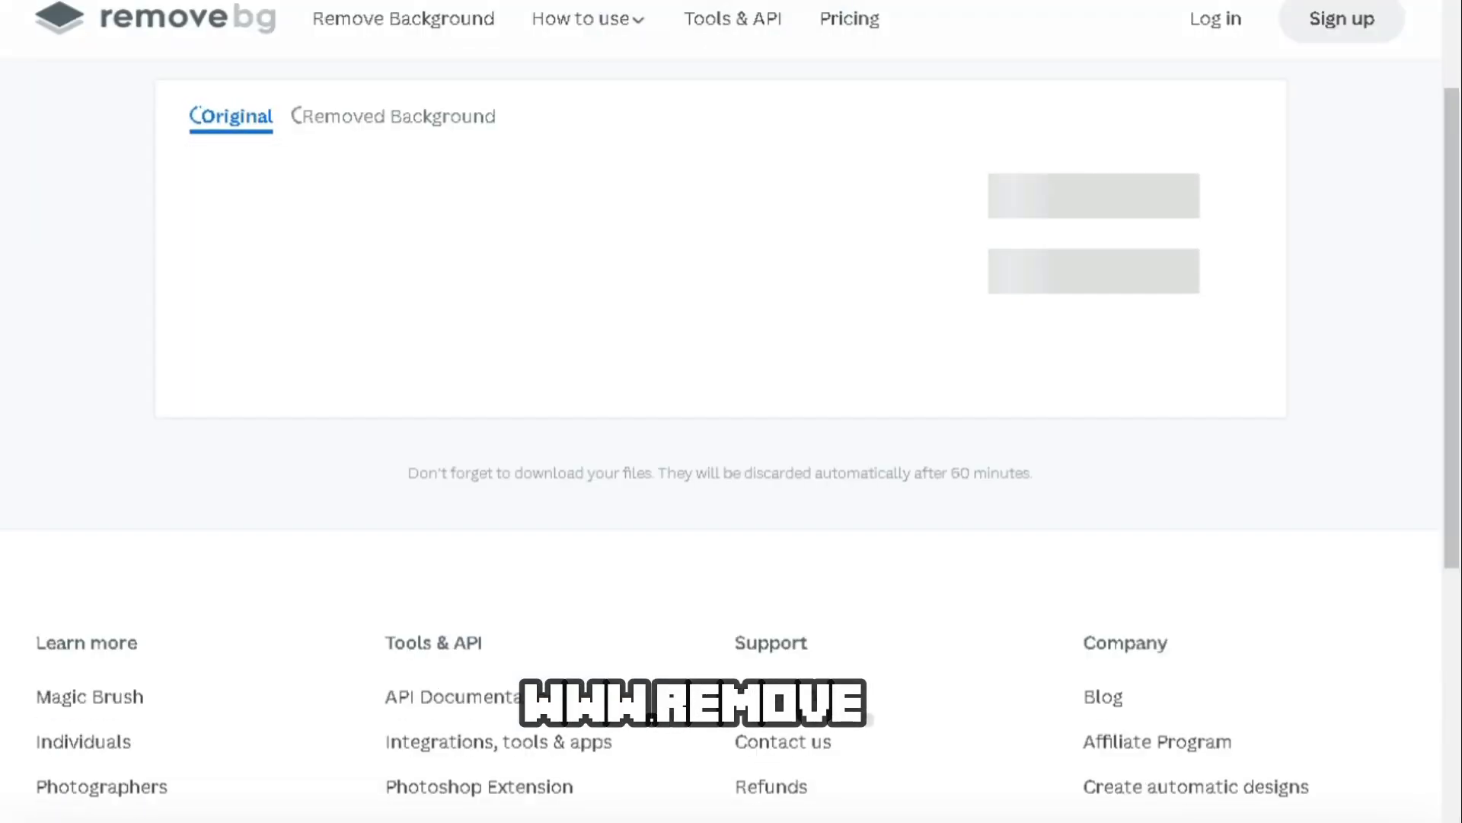
left_click(808, 172)
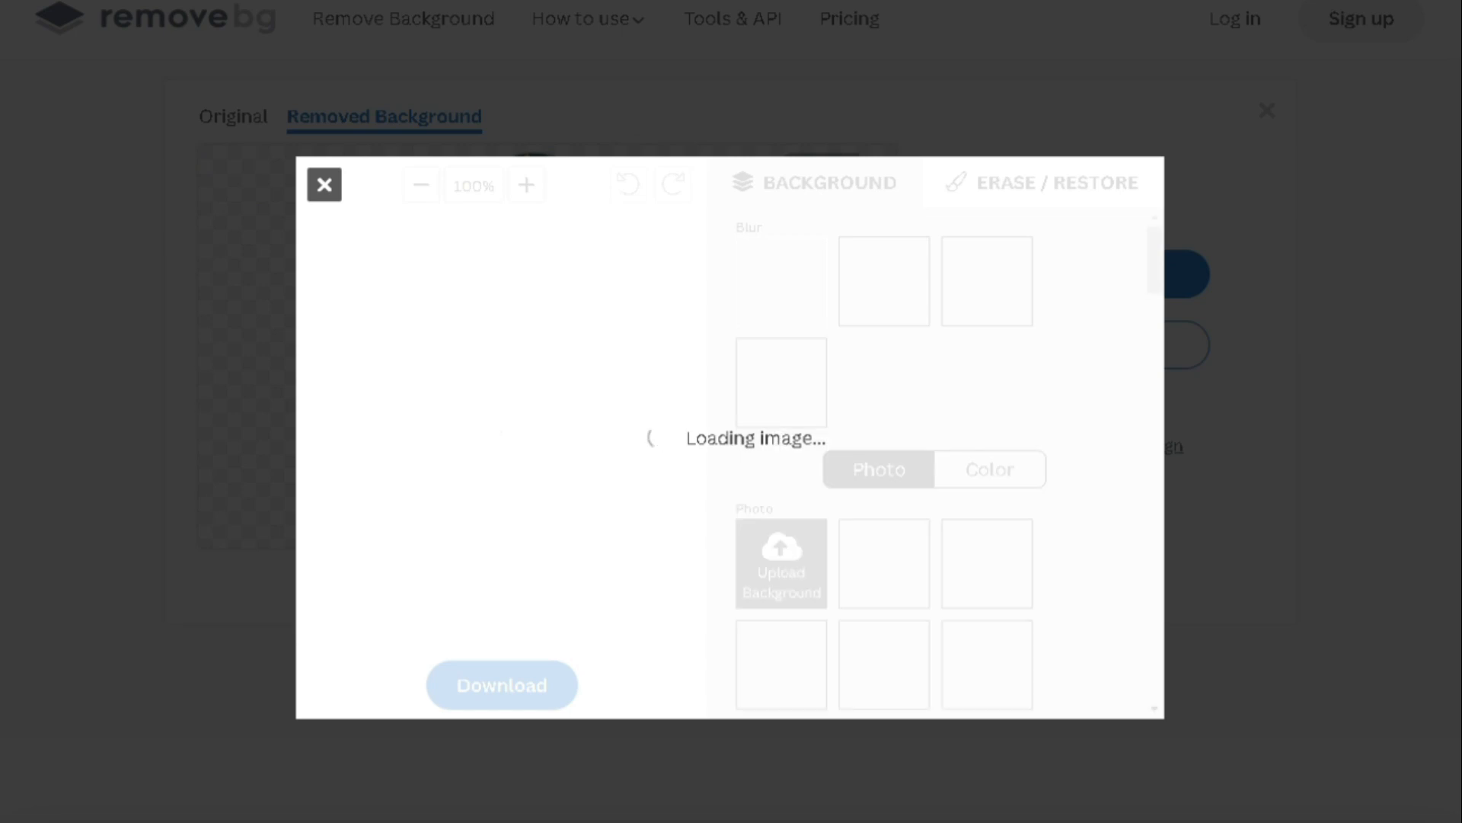
left_click(1266, 176)
left_click(526, 176)
left_click(526, 177)
scroll(359, 422, "down", 5)
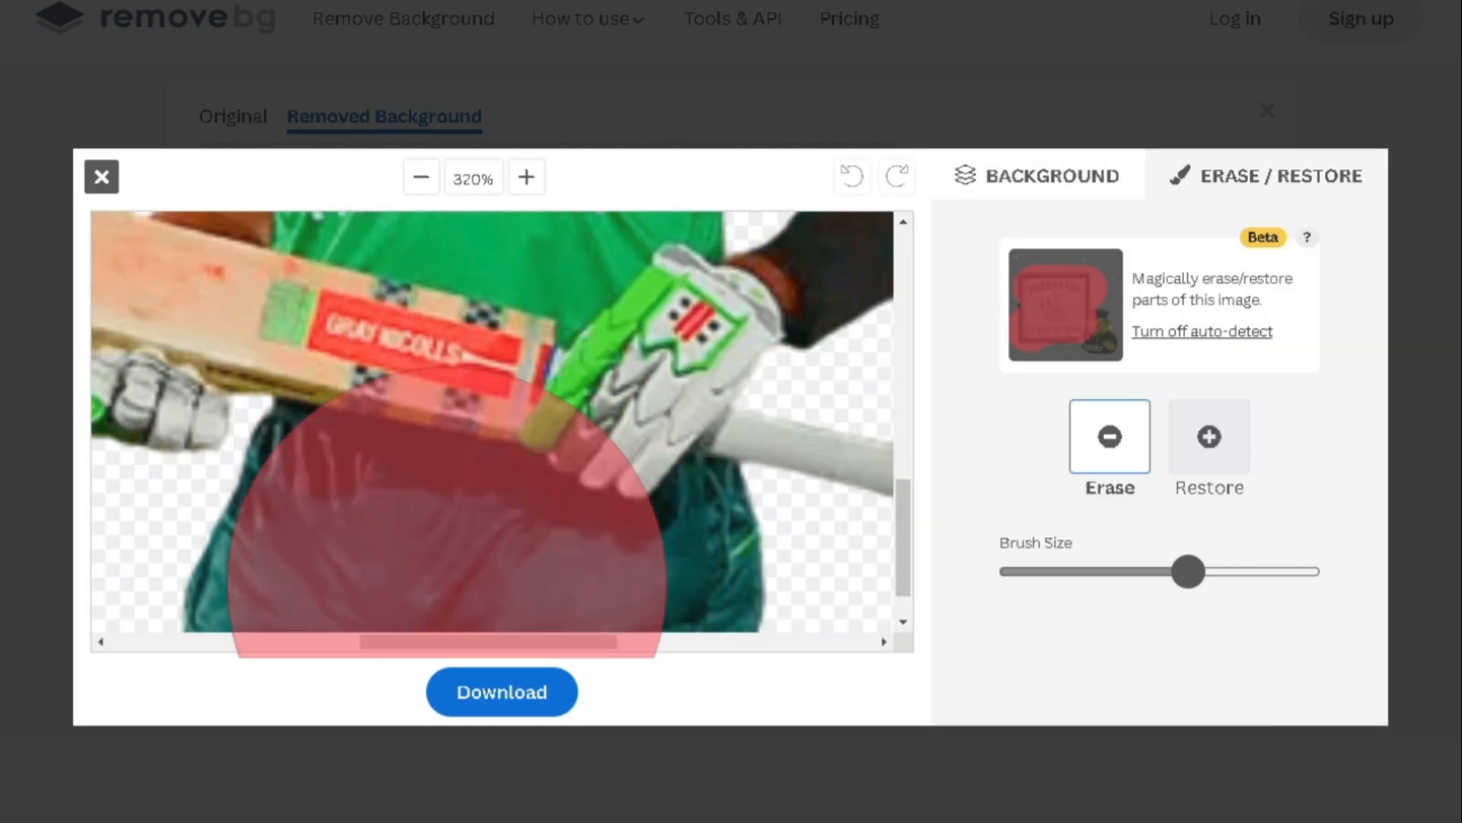
Set the erase brush to its smallest size, check the cricketer cutout's edges, and download the image
left_click_drag(1188, 570, 999, 570)
mouse_move(526, 641)
left_mouse_down()
mouse_move(425, 641)
mouse_move(522, 642)
left_mouse_up()
scroll(466, 572, "up", 10)
scroll(754, 391, "down", 2)
left_click(101, 176)
key("Return")
left_click(1084, 274)
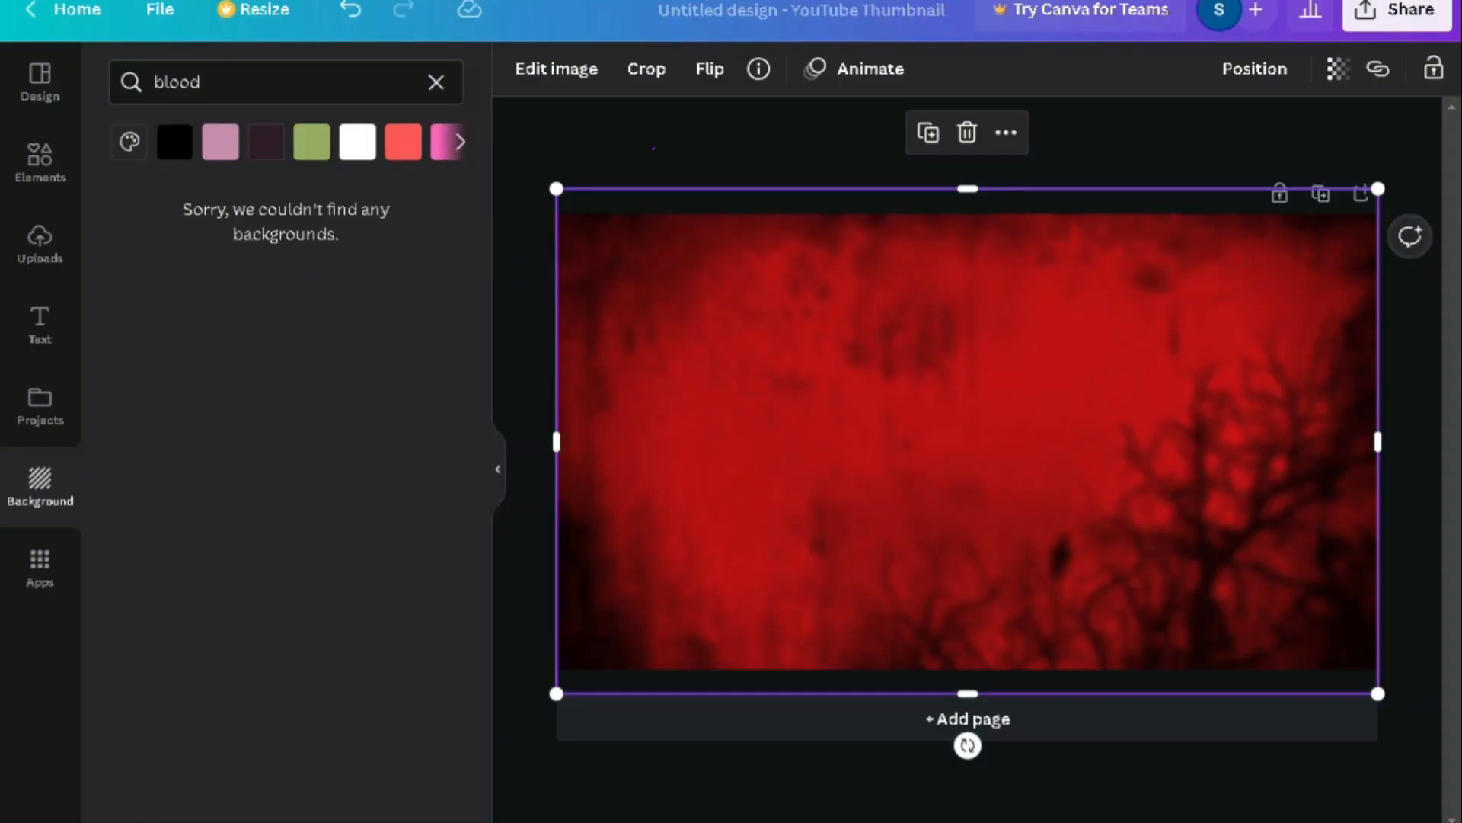
Switch to Canva, place the cricketer cutout on the red background, enlarge it and tilt it slightly clockwise near the centre
left_click(654, 148)
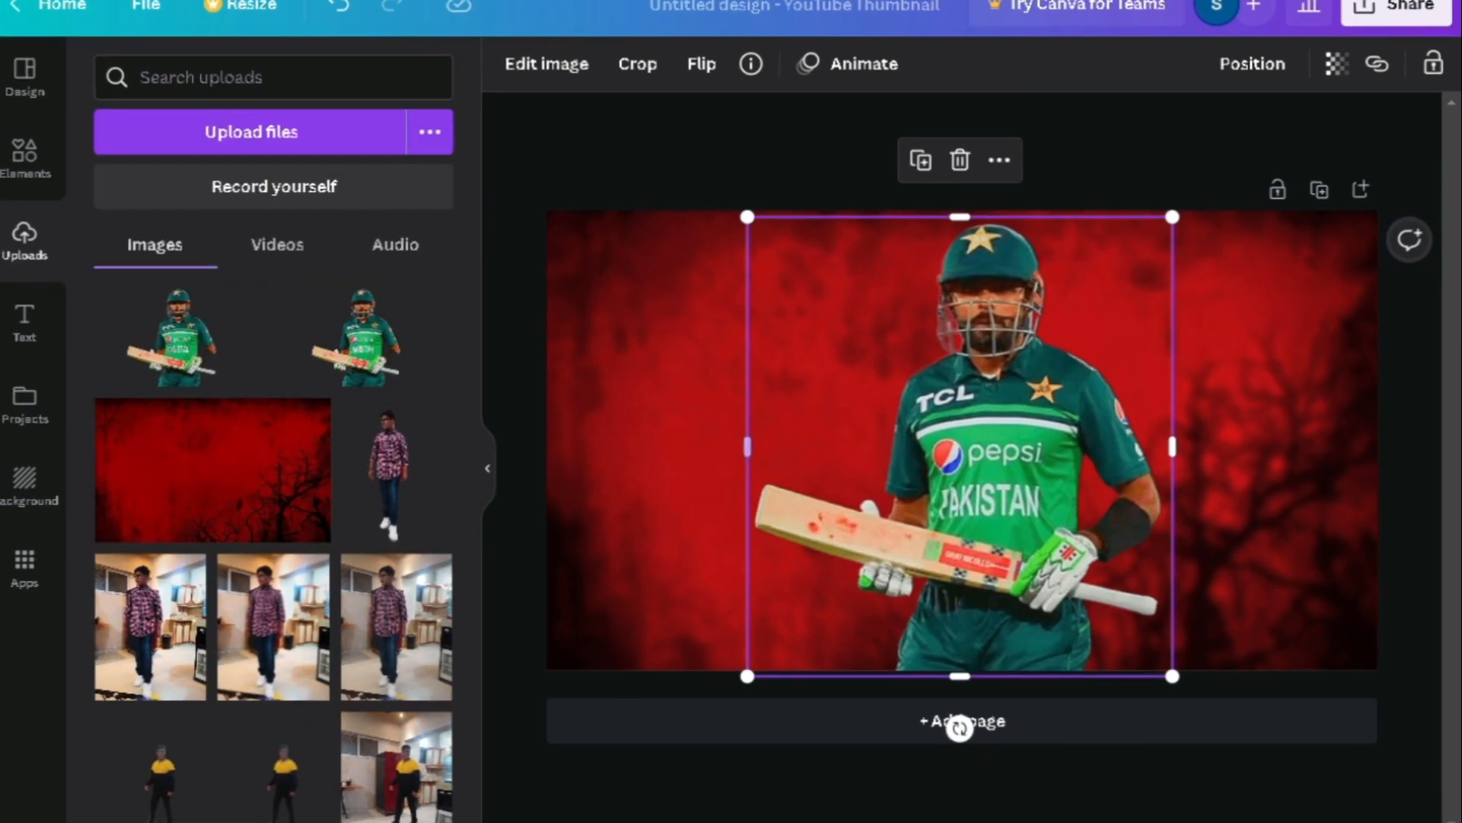
left_click_drag(747, 217, 709, 179)
left_click_drag(944, 427, 917, 494)
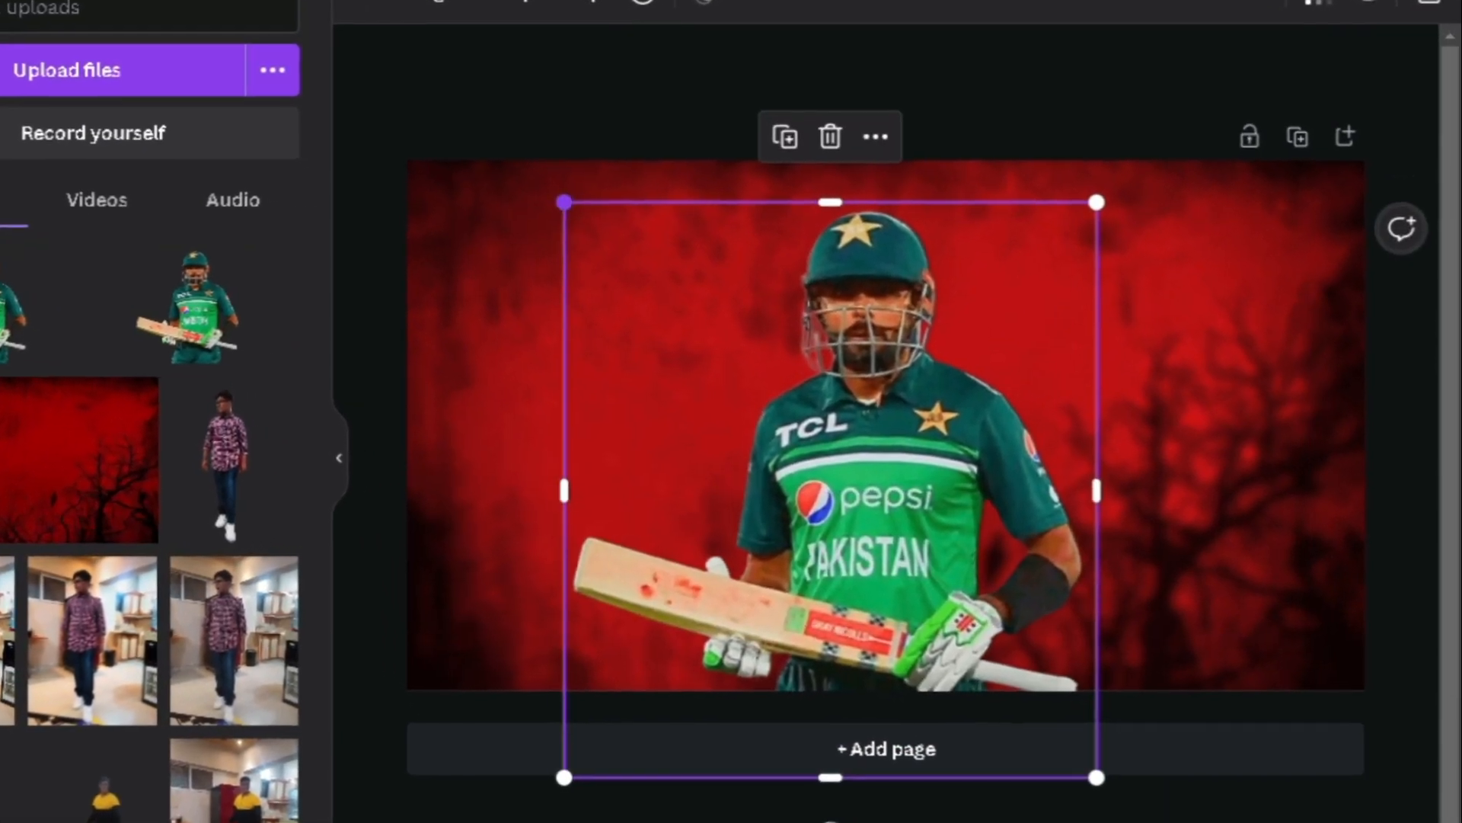
left_click_drag(683, 246, 638, 198)
left_click_drag(891, 457, 891, 469)
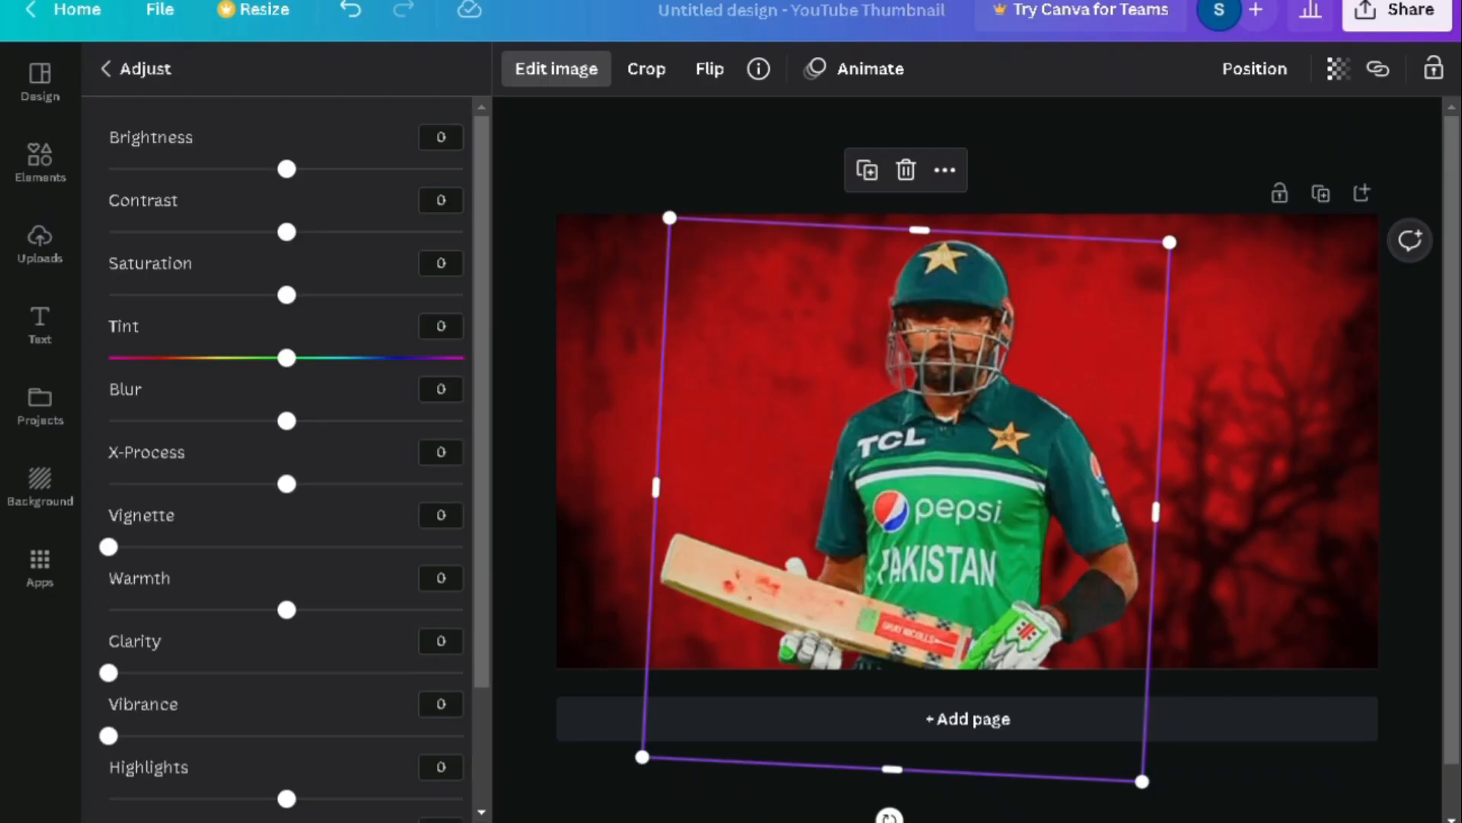
Adjust the cricketer cutout to blur -14, warmth 40, clarity 55, vibrance 100, highlights 52 and shadows -20
left_click_drag(286, 420, 238, 421)
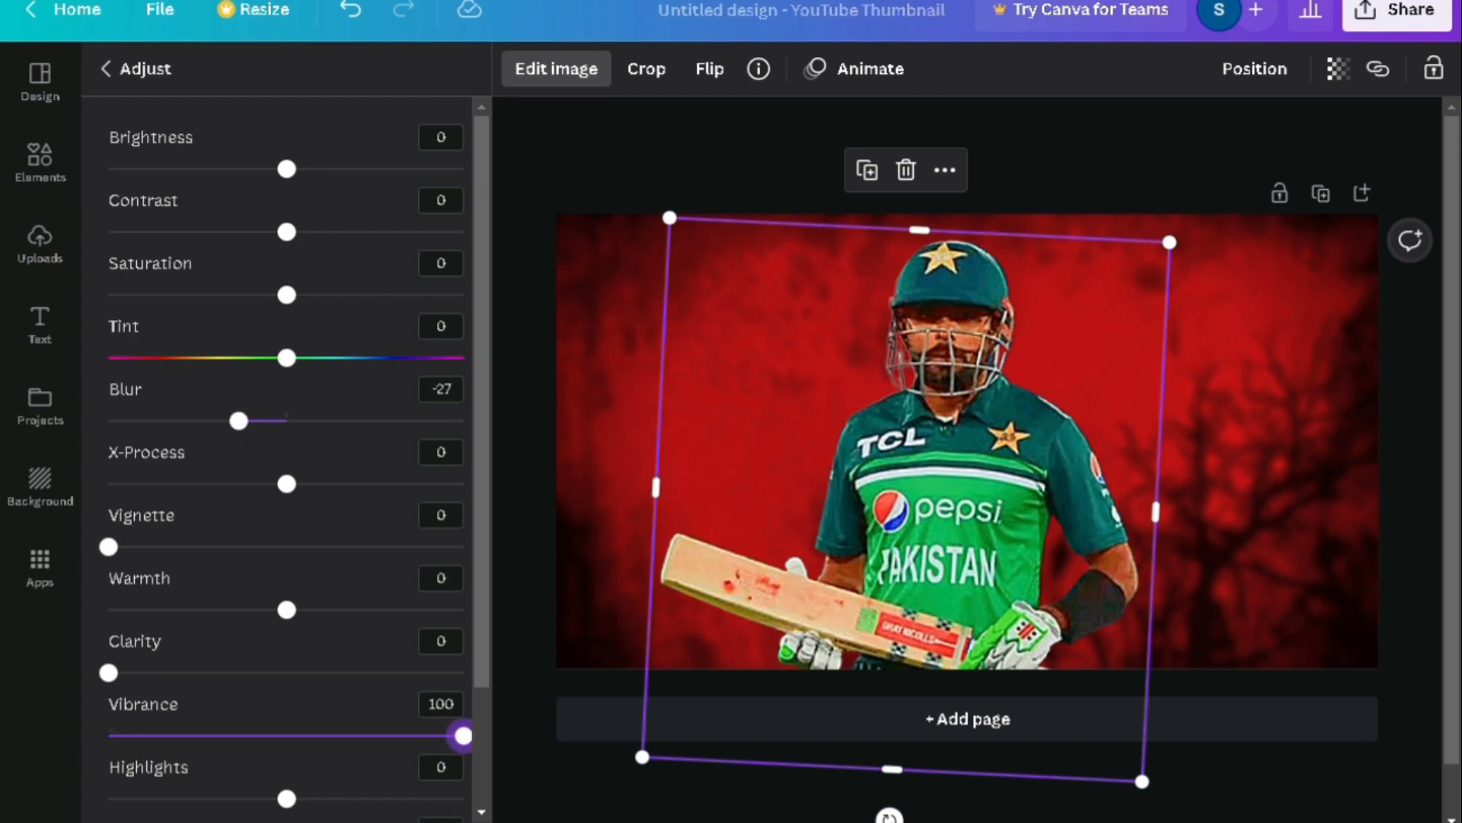
left_click_drag(108, 672, 410, 672)
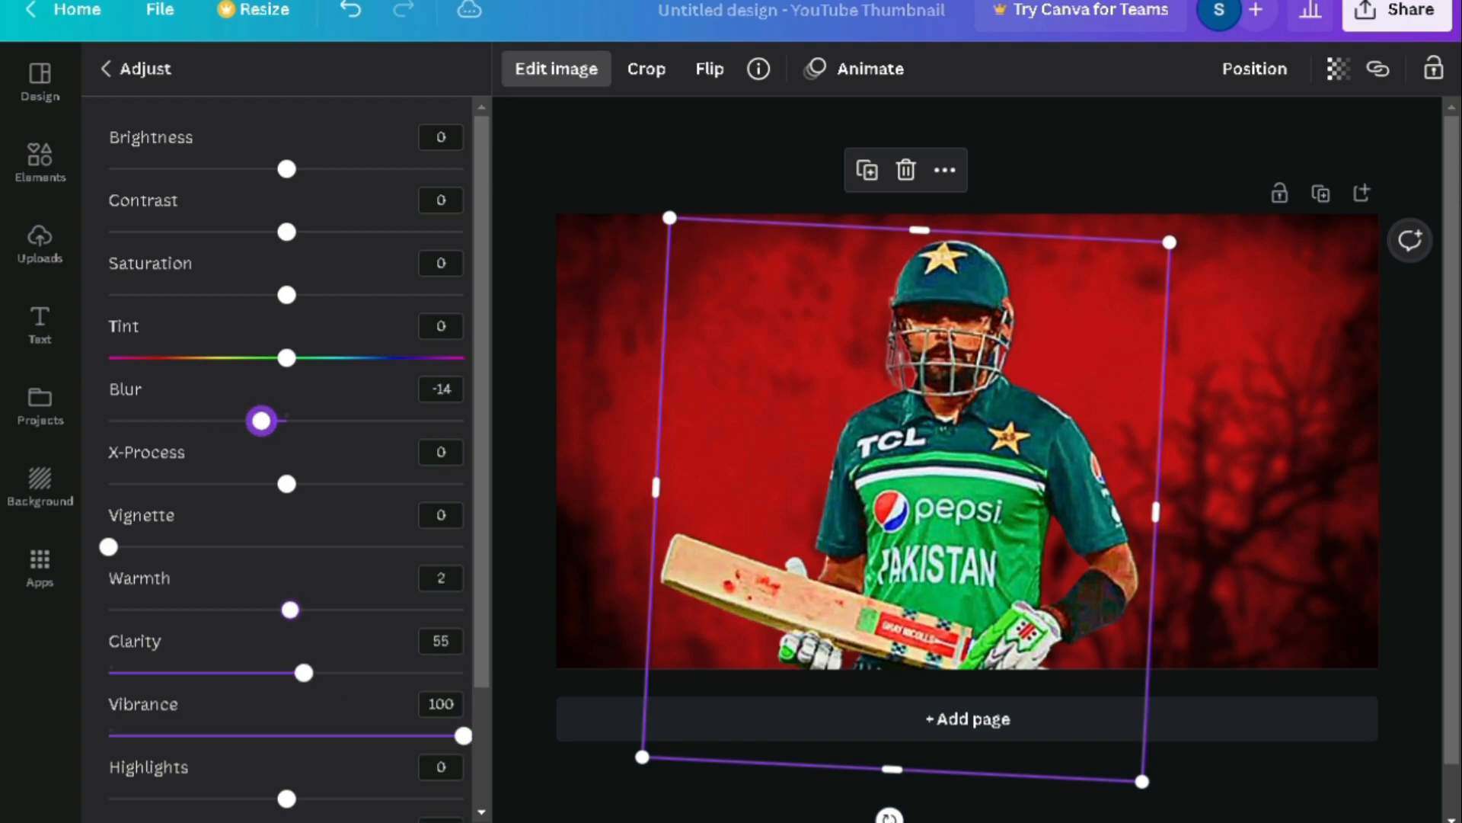
scroll(362, 609, "down", 2)
left_click_drag(286, 651, 378, 651)
left_click(464, 713)
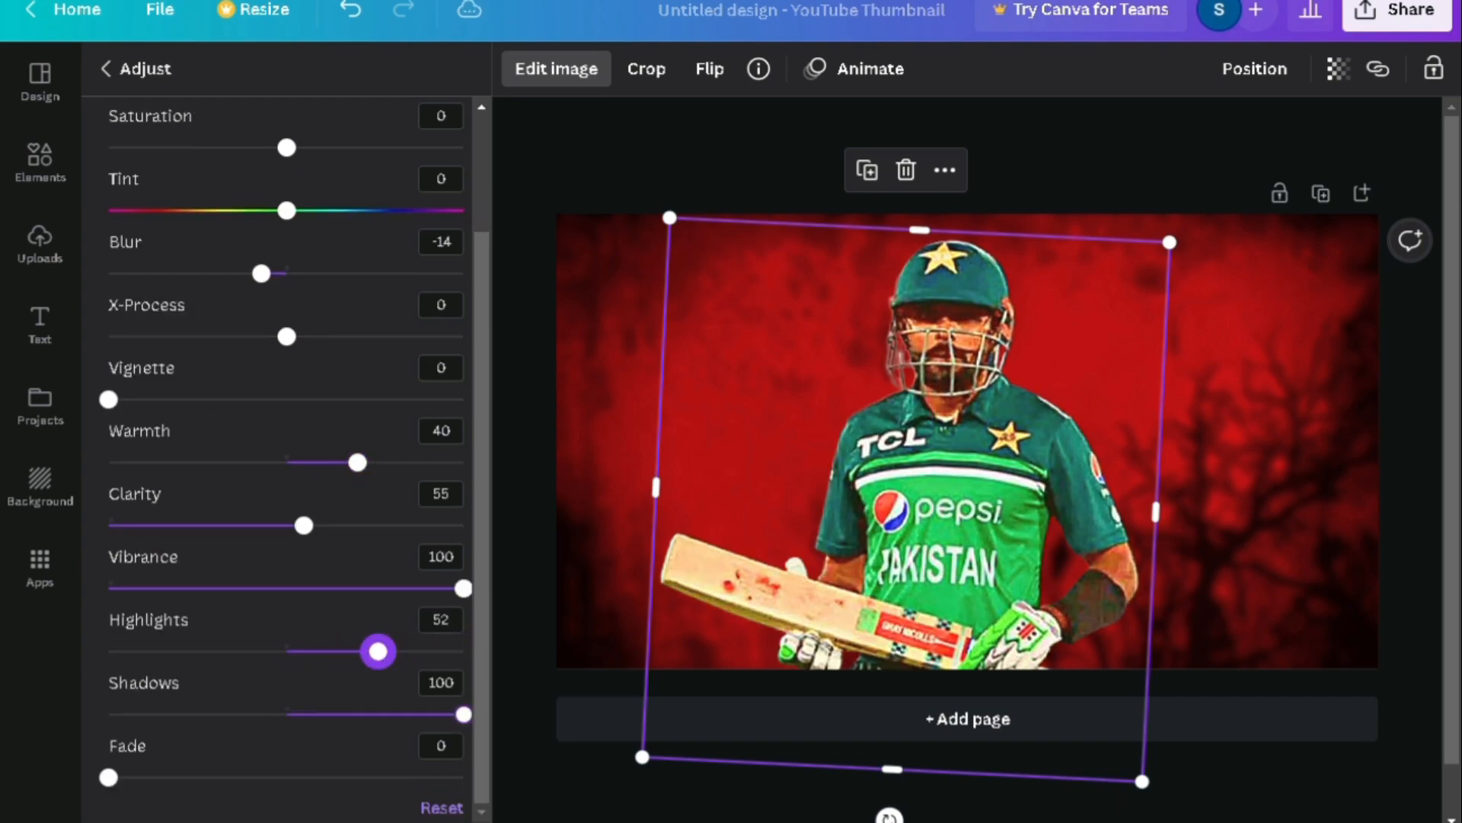
left_click_drag(396, 713, 336, 714)
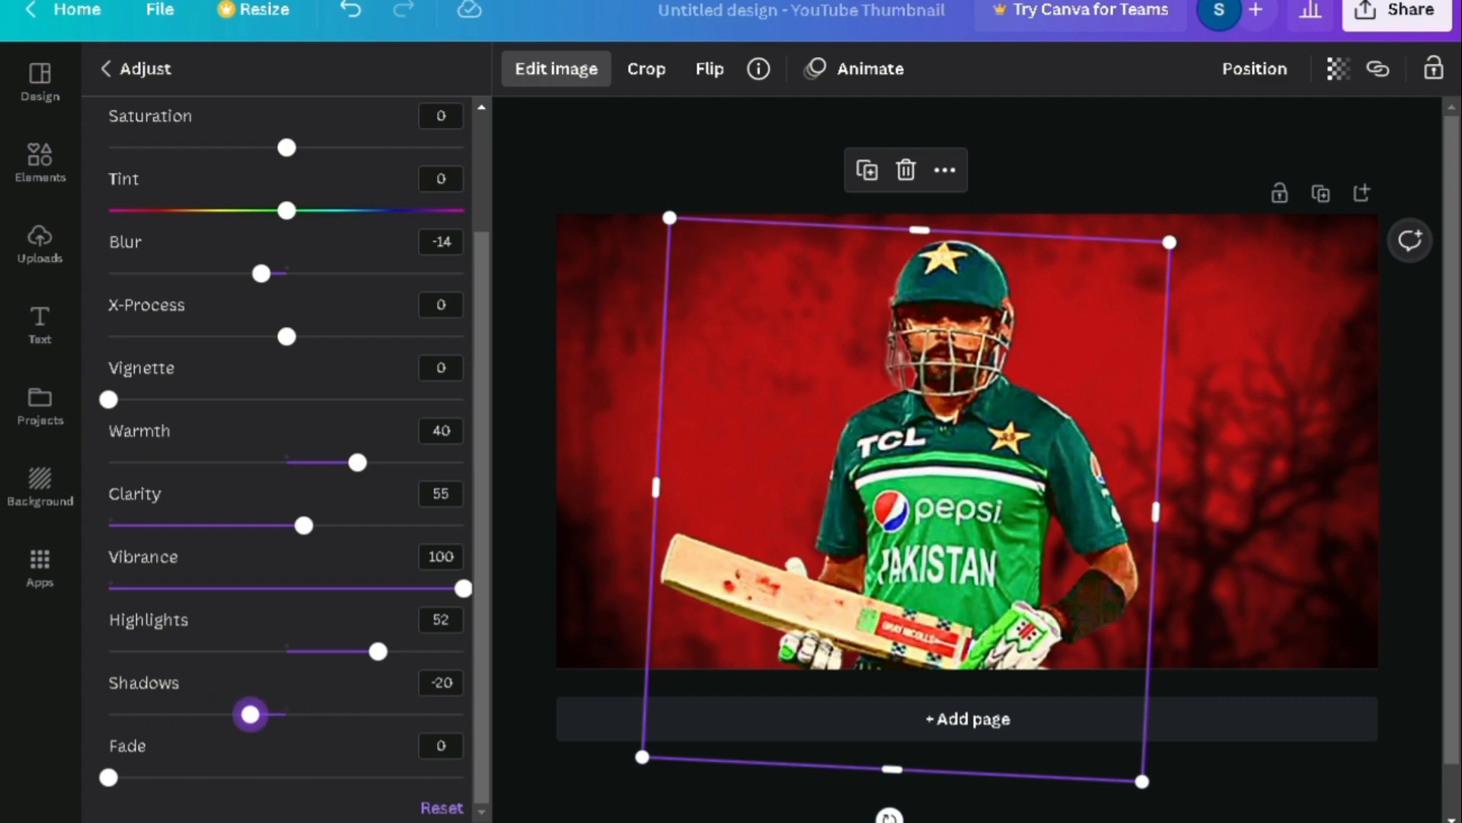
Set the cutout's brightness to -3, contrast and saturation to 0, and highlights to 29
scroll(285, 457, "up", 2)
mouse_move(286, 169)
left_mouse_down()
mouse_move(247, 168)
mouse_move(280, 168)
left_mouse_up()
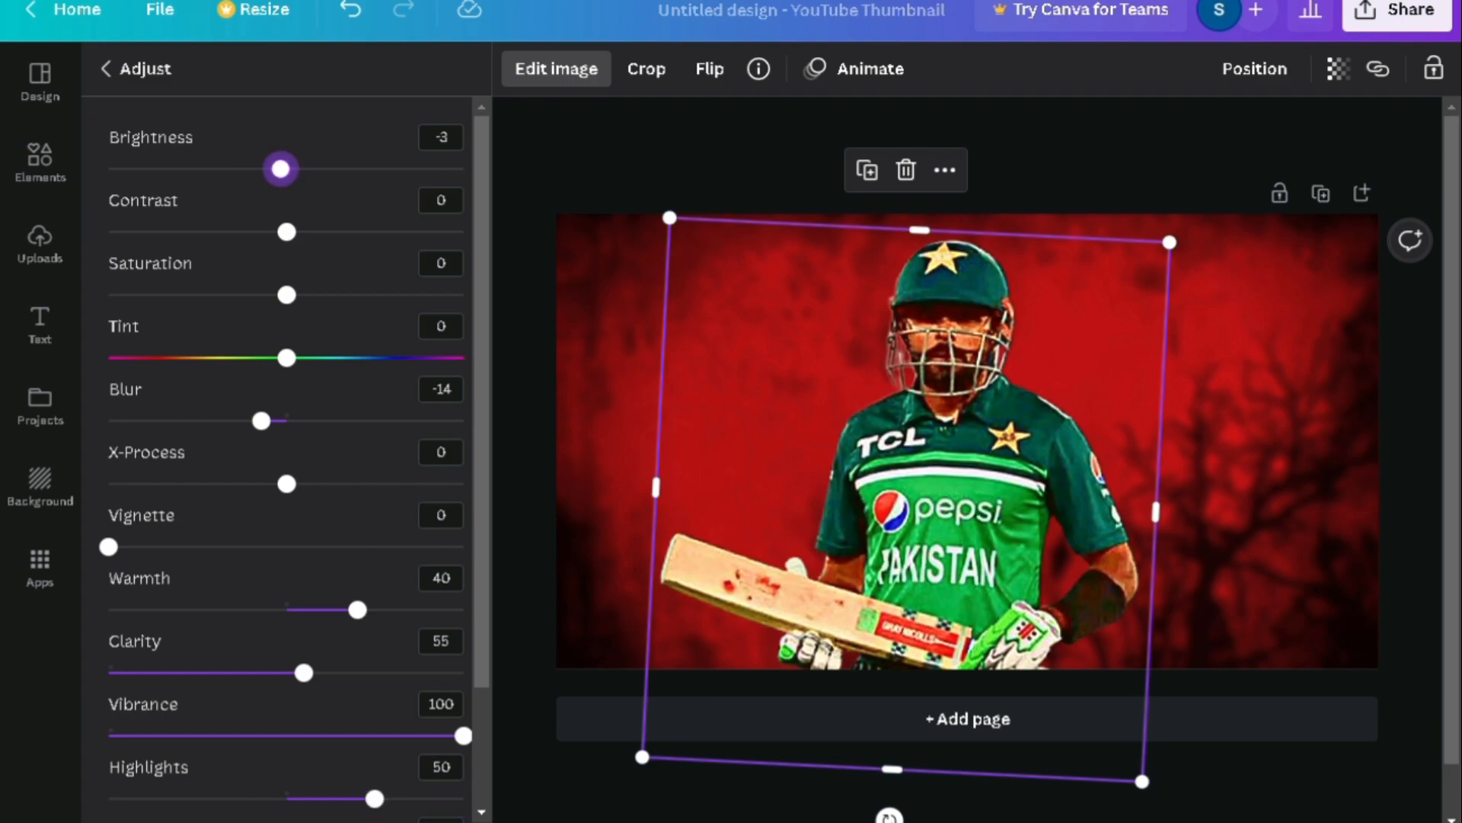
left_click_drag(316, 232, 191, 231)
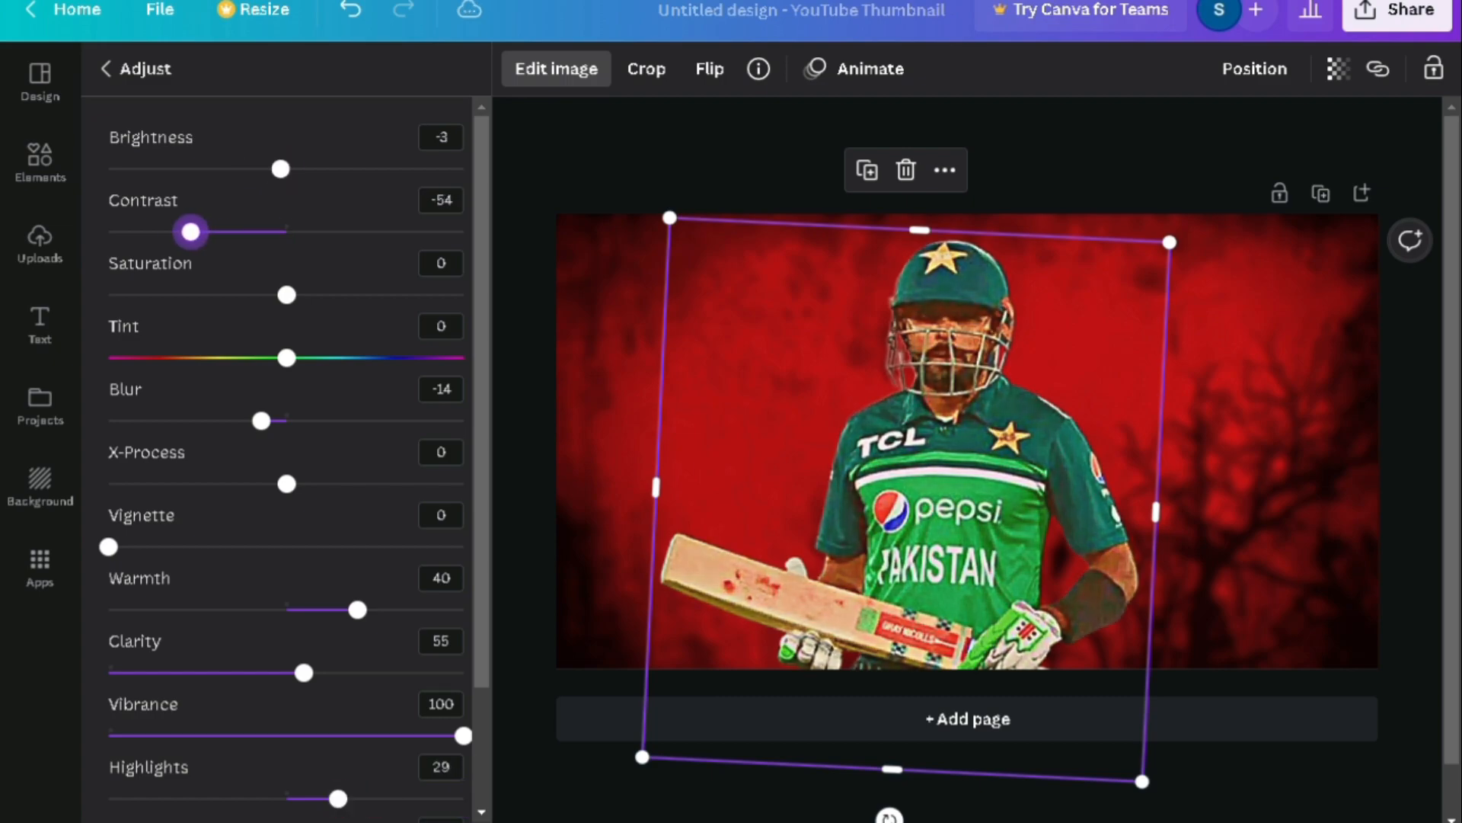
left_click_drag(310, 295, 286, 295)
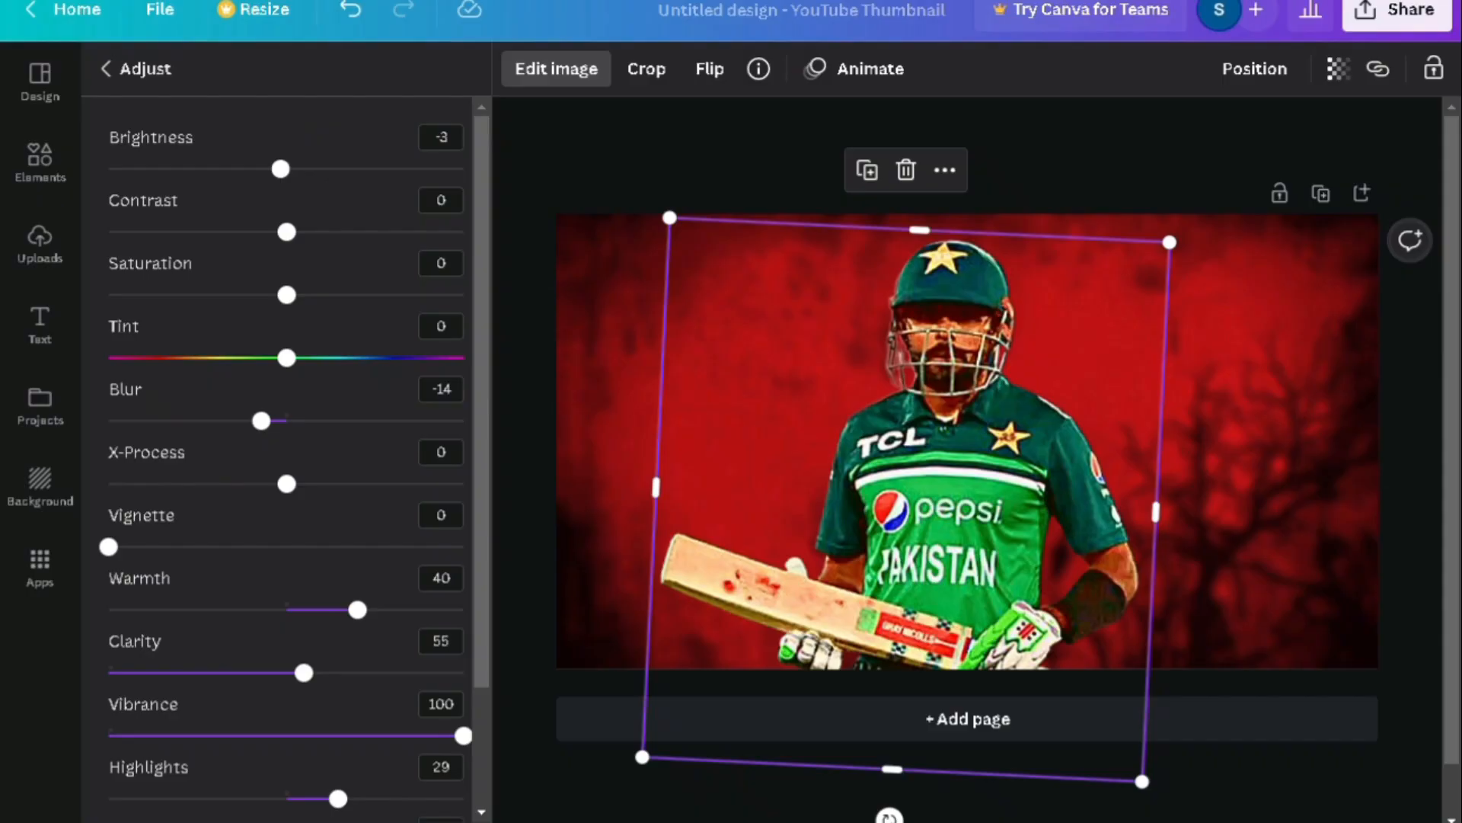
Add a shadow effect to the cricketer cutout with size 4, transparency 100 and blur 20
left_click(106, 67)
left_click(286, 312)
left_click(287, 177)
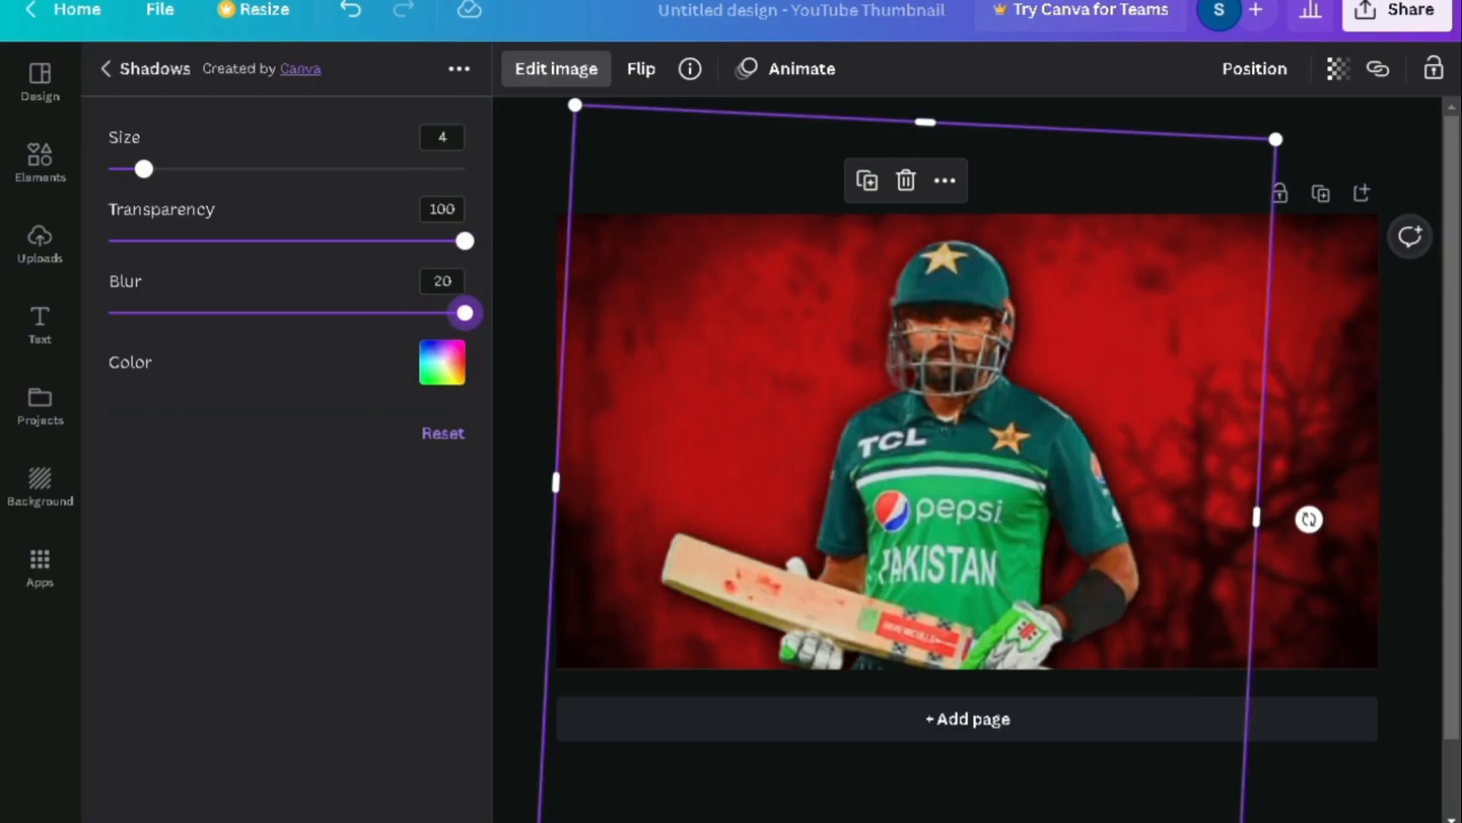
left_click(106, 68)
Reapply colour and sharpness adjustments to the shadowed cutout and nudge it slightly to the right on the thumbnail
scroll(287, 457, "up", 7)
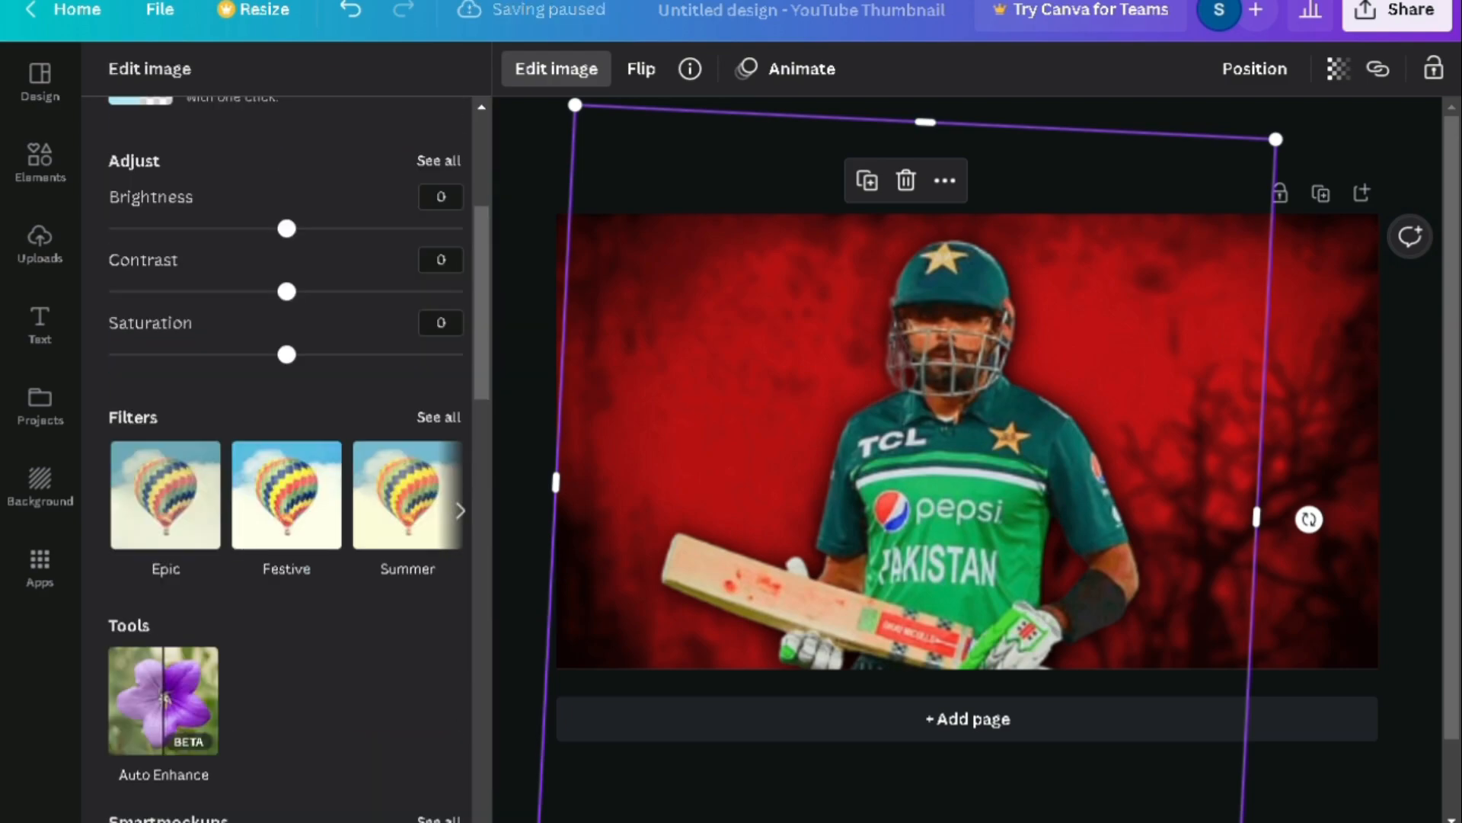
scroll(286, 457, "up", 3)
left_click(438, 533)
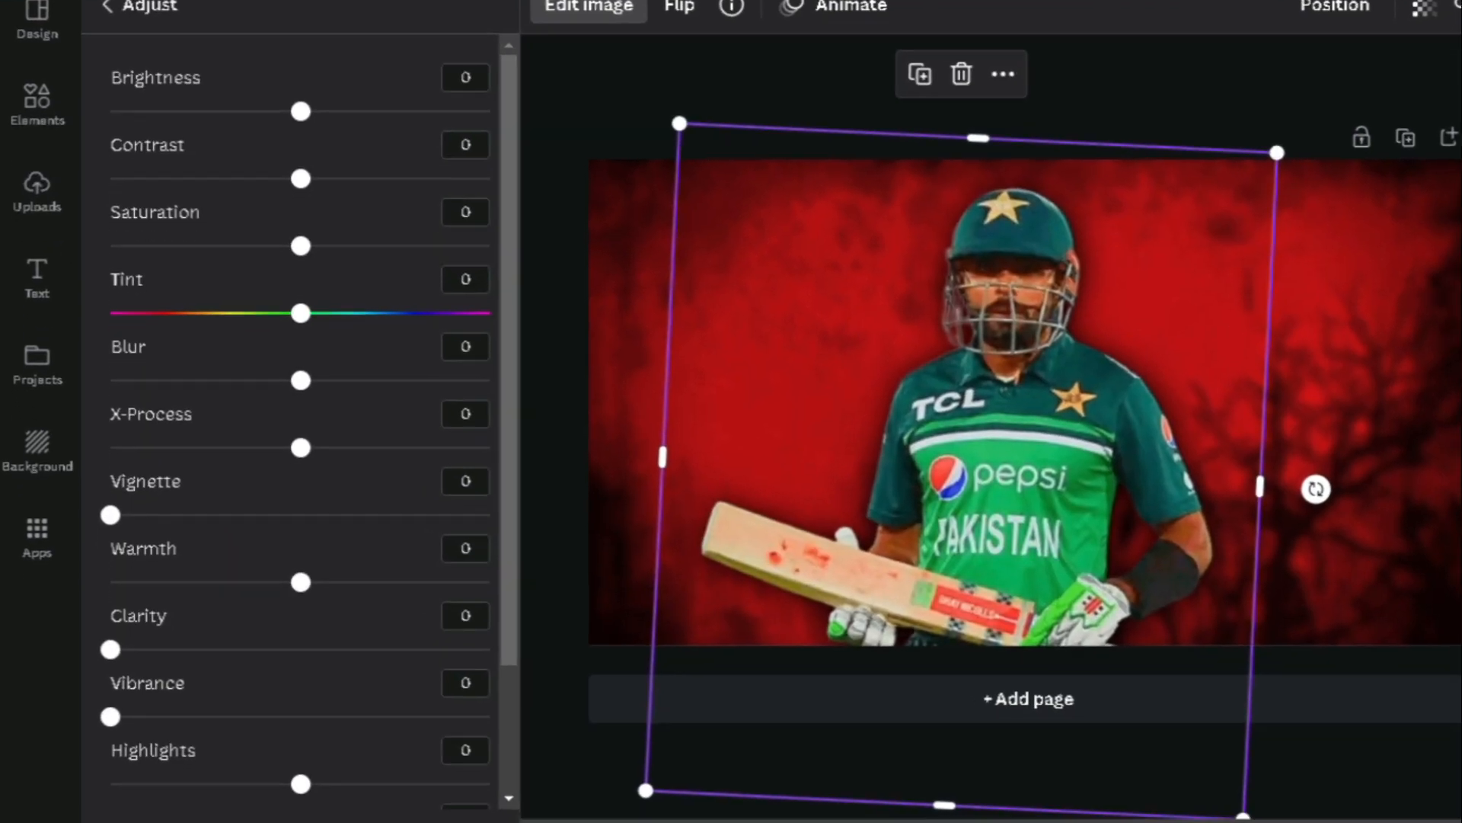
left_click(424, 809)
key("ctrl+a")
key("ctrl+v")
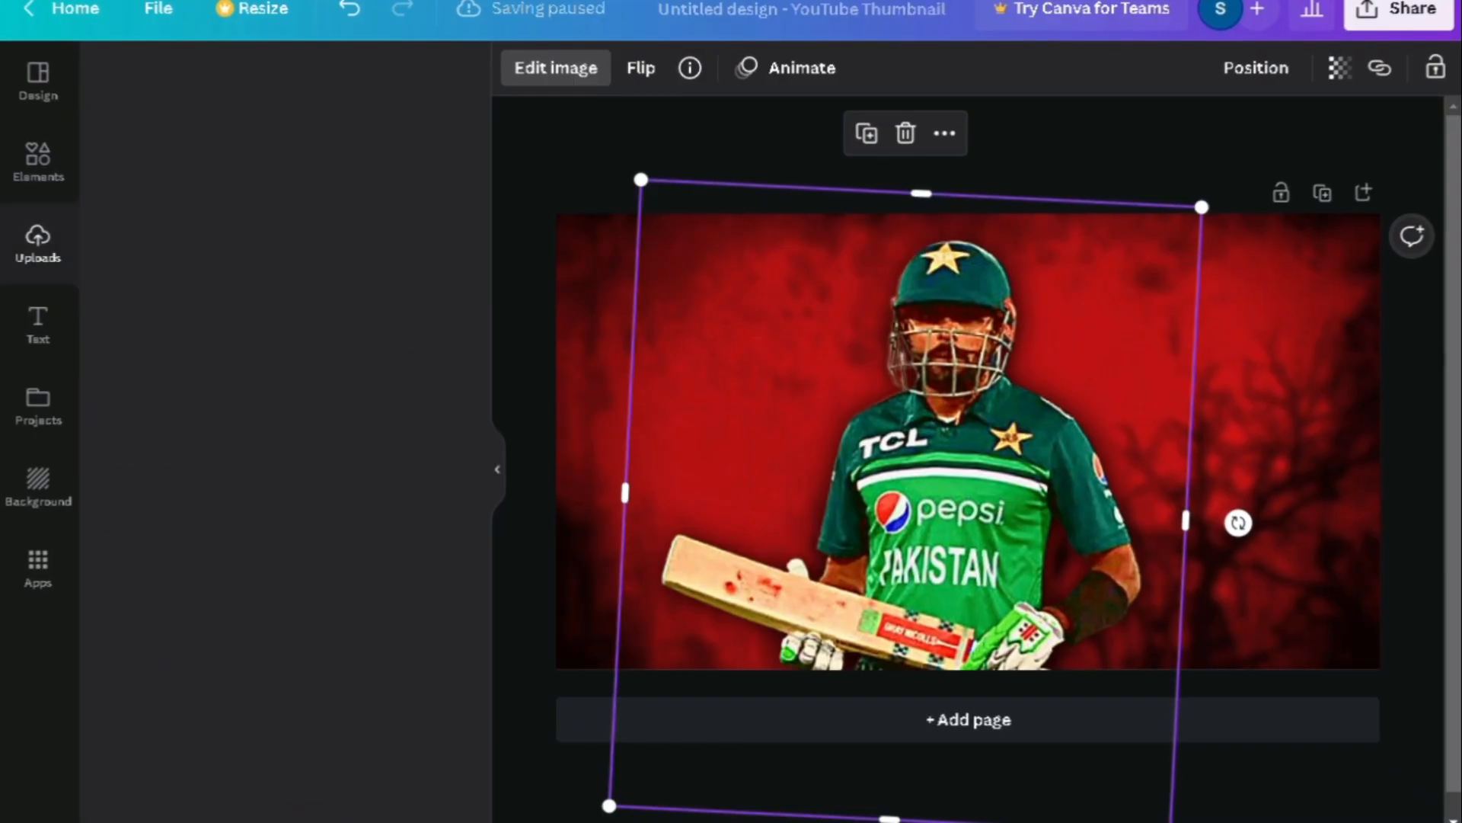
key("Escape")
left_click_drag(945, 487, 963, 488)
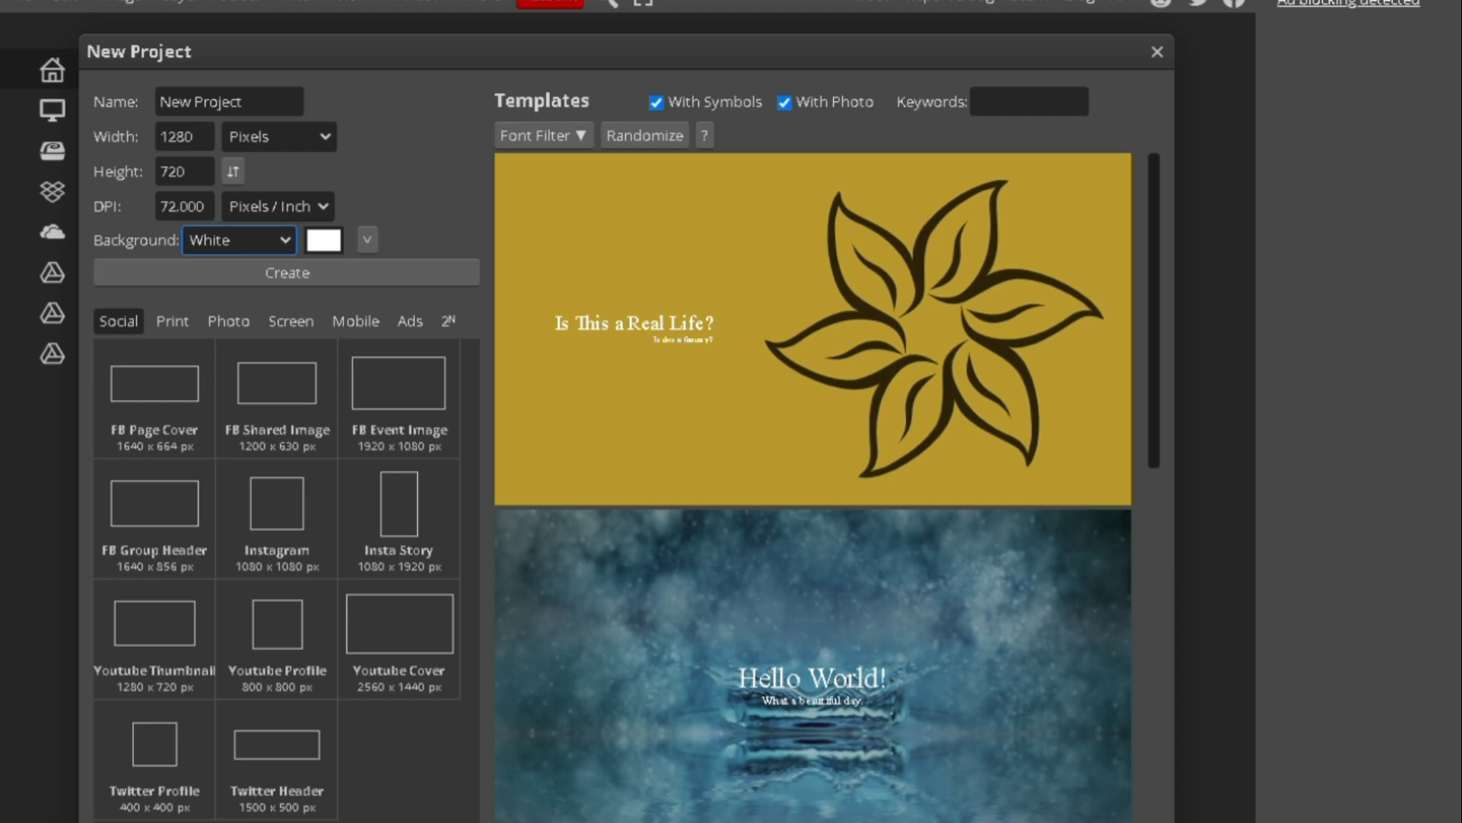
Switch to Photopea, create a 1280 × 720 px project with a transparent background, and draw a wide text box across its middle
left_click(228, 321)
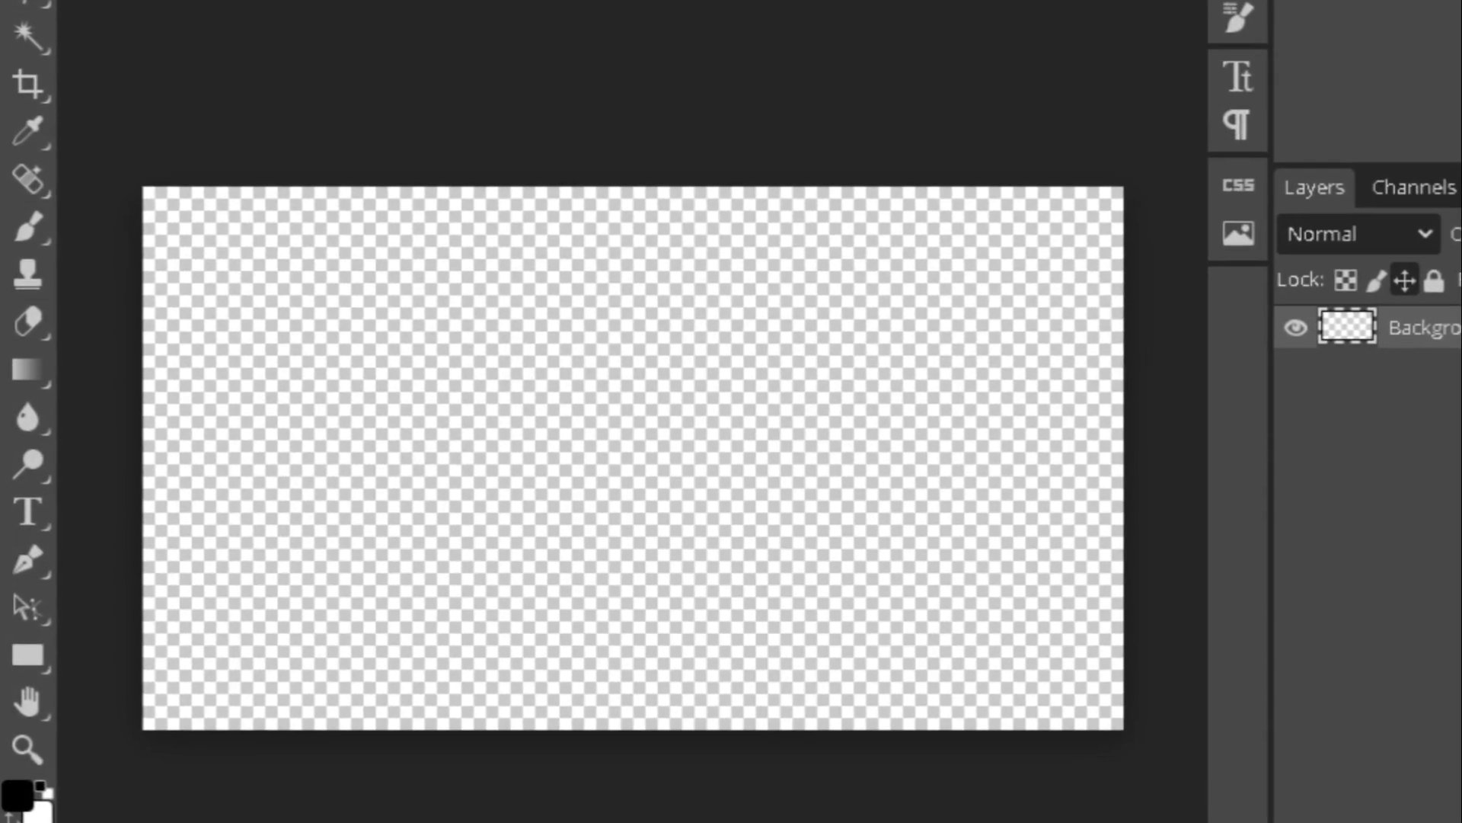
key("t")
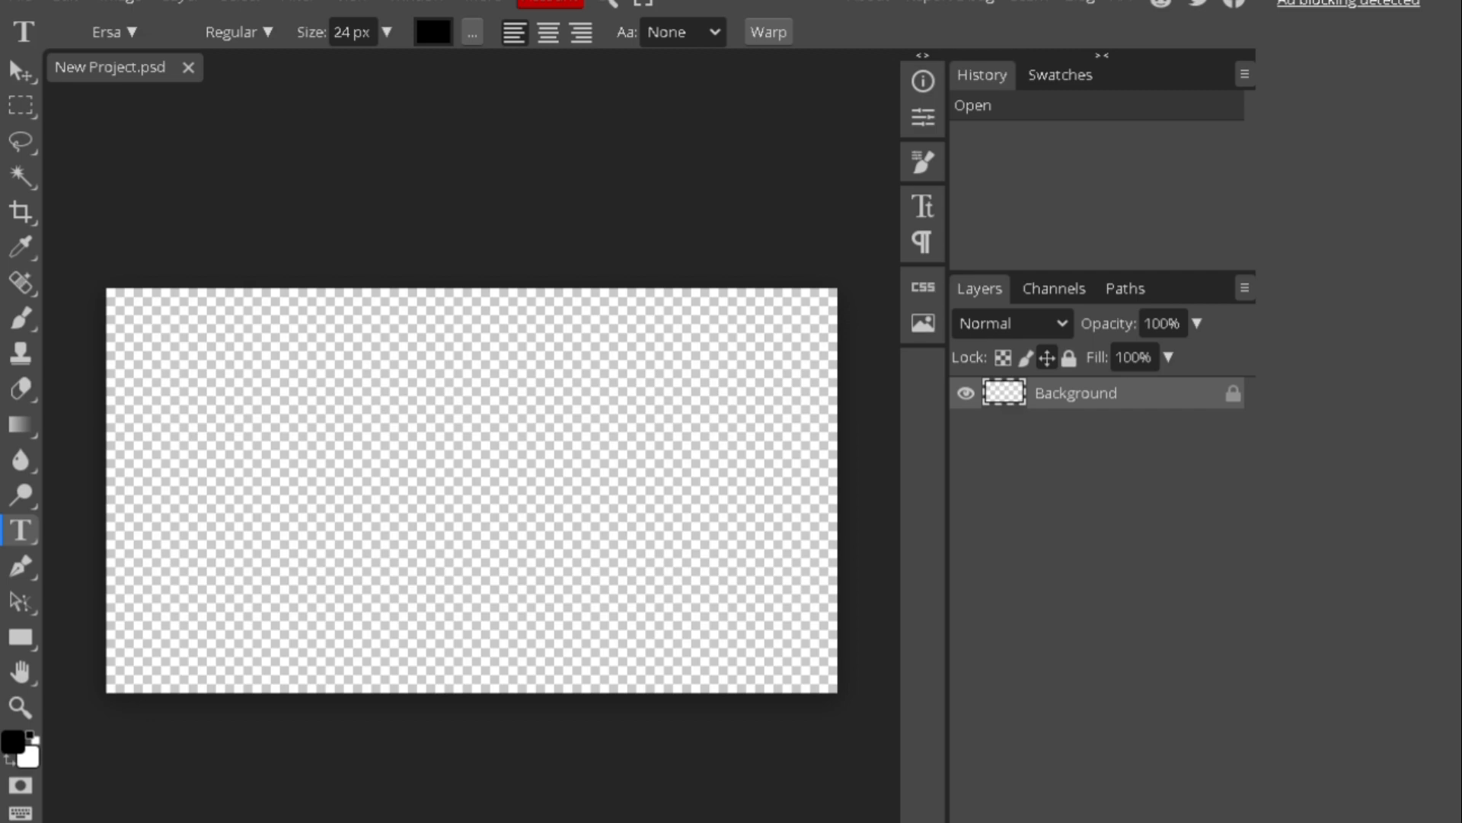
left_click_drag(561, 288, 653, 359)
left_click_drag(416, 256, 443, 471)
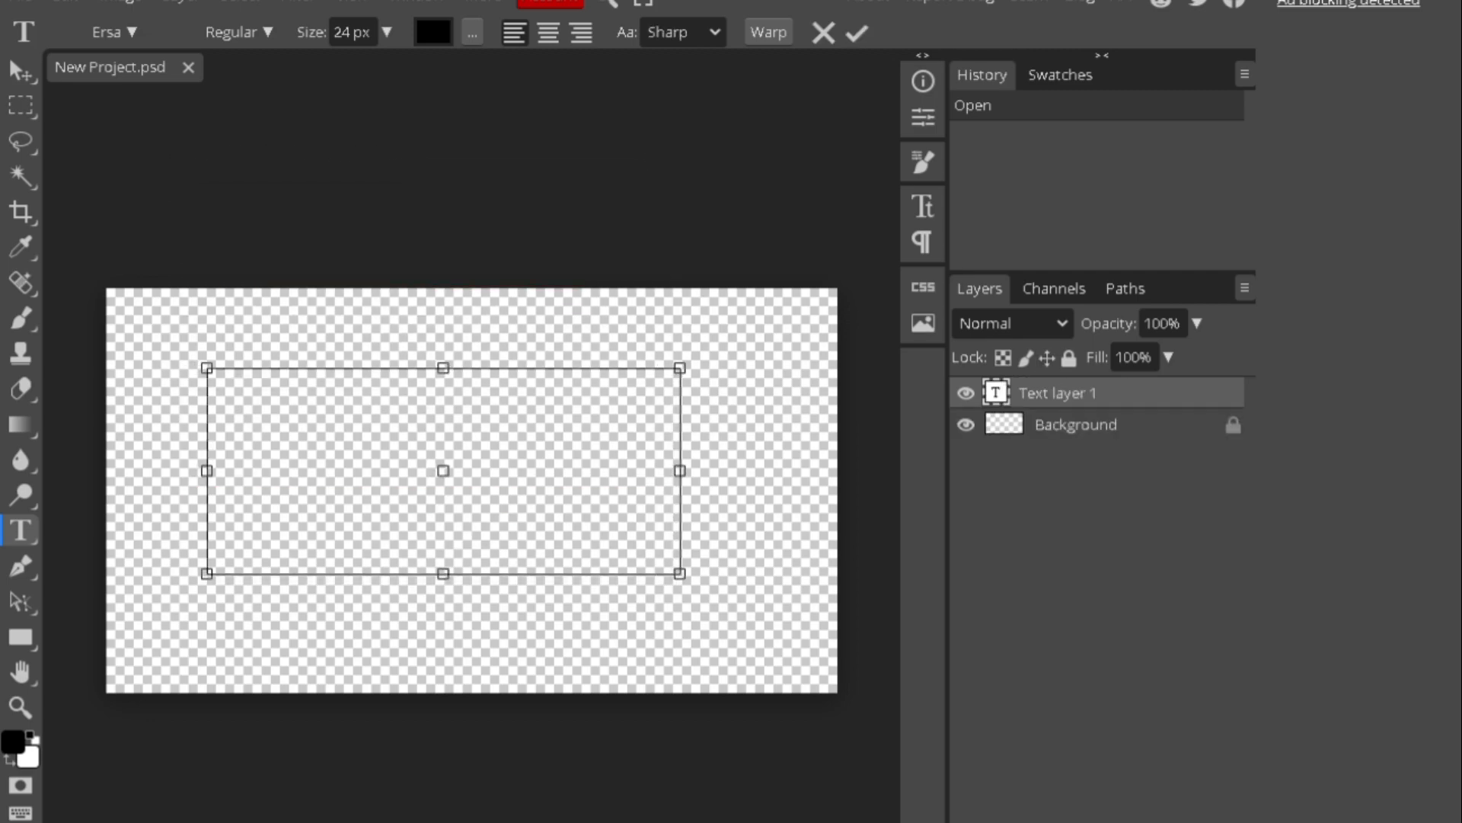
Set the text layer's font to Doctor Glitch at 150 px
left_click(921, 206)
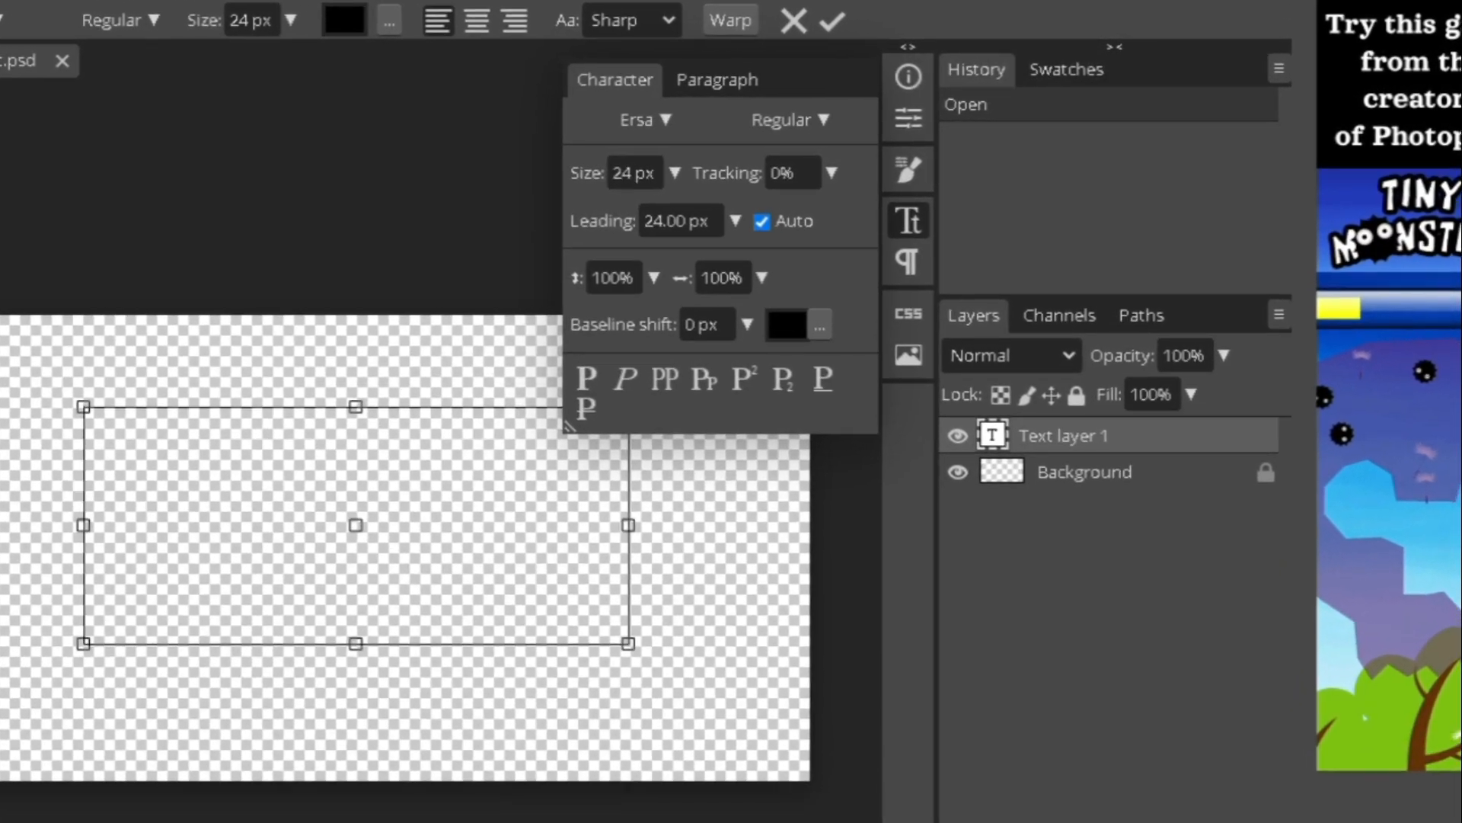
left_click(695, 118)
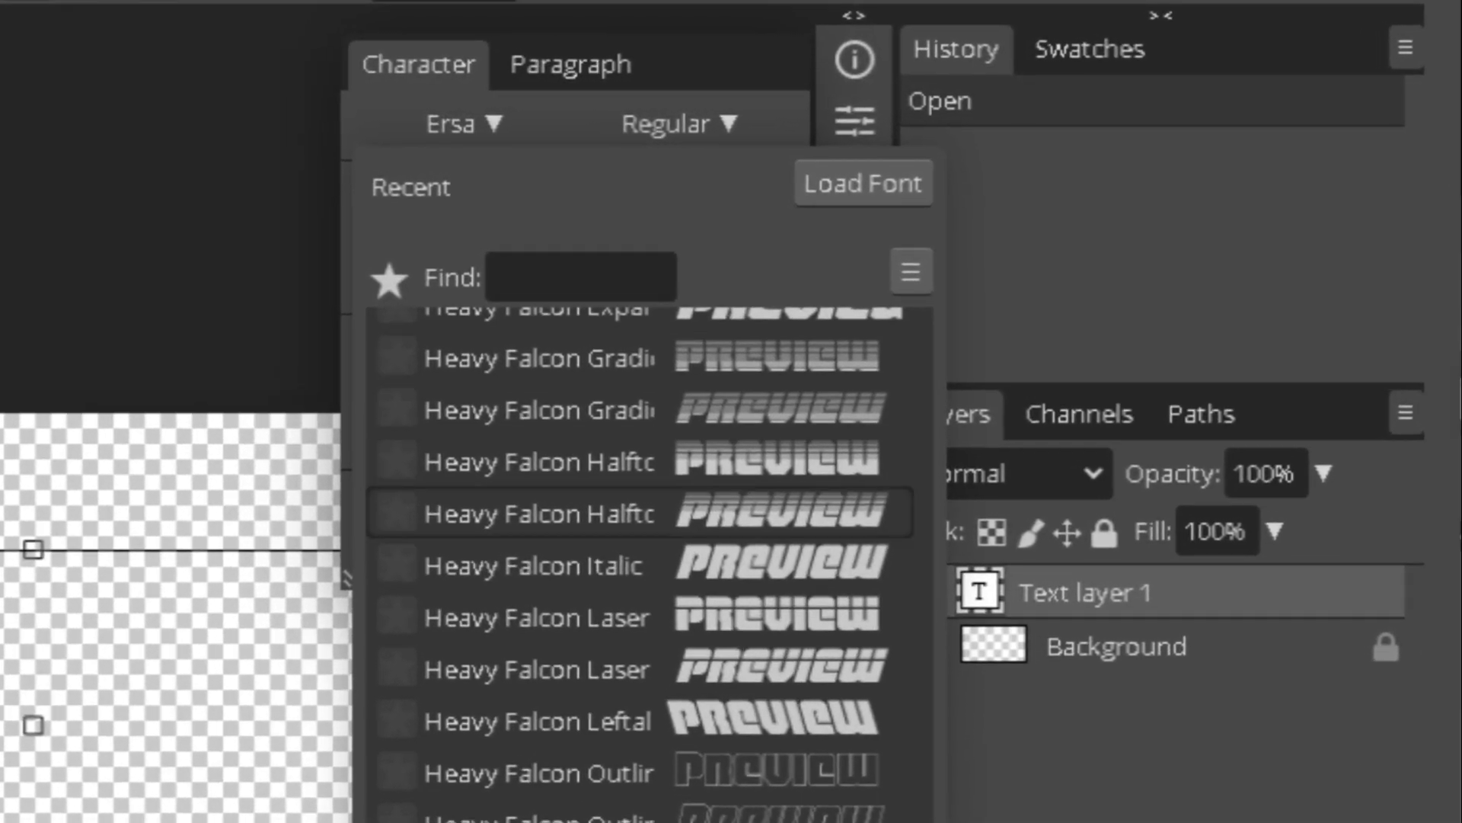
scroll(648, 563, "up", 5)
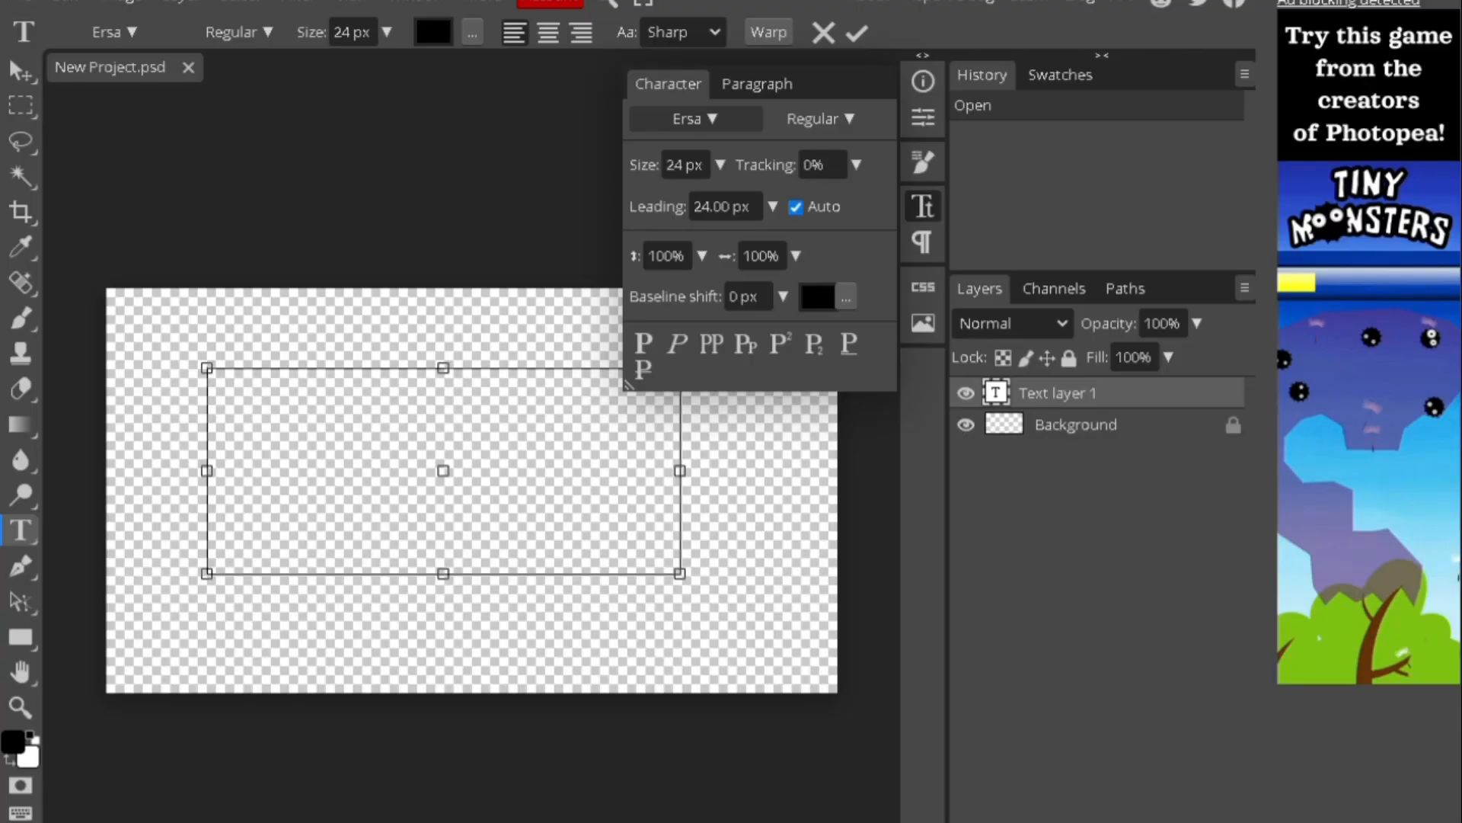
left_click(695, 117)
scroll(783, 490, "up", 5)
scroll(799, 442, "down", 10)
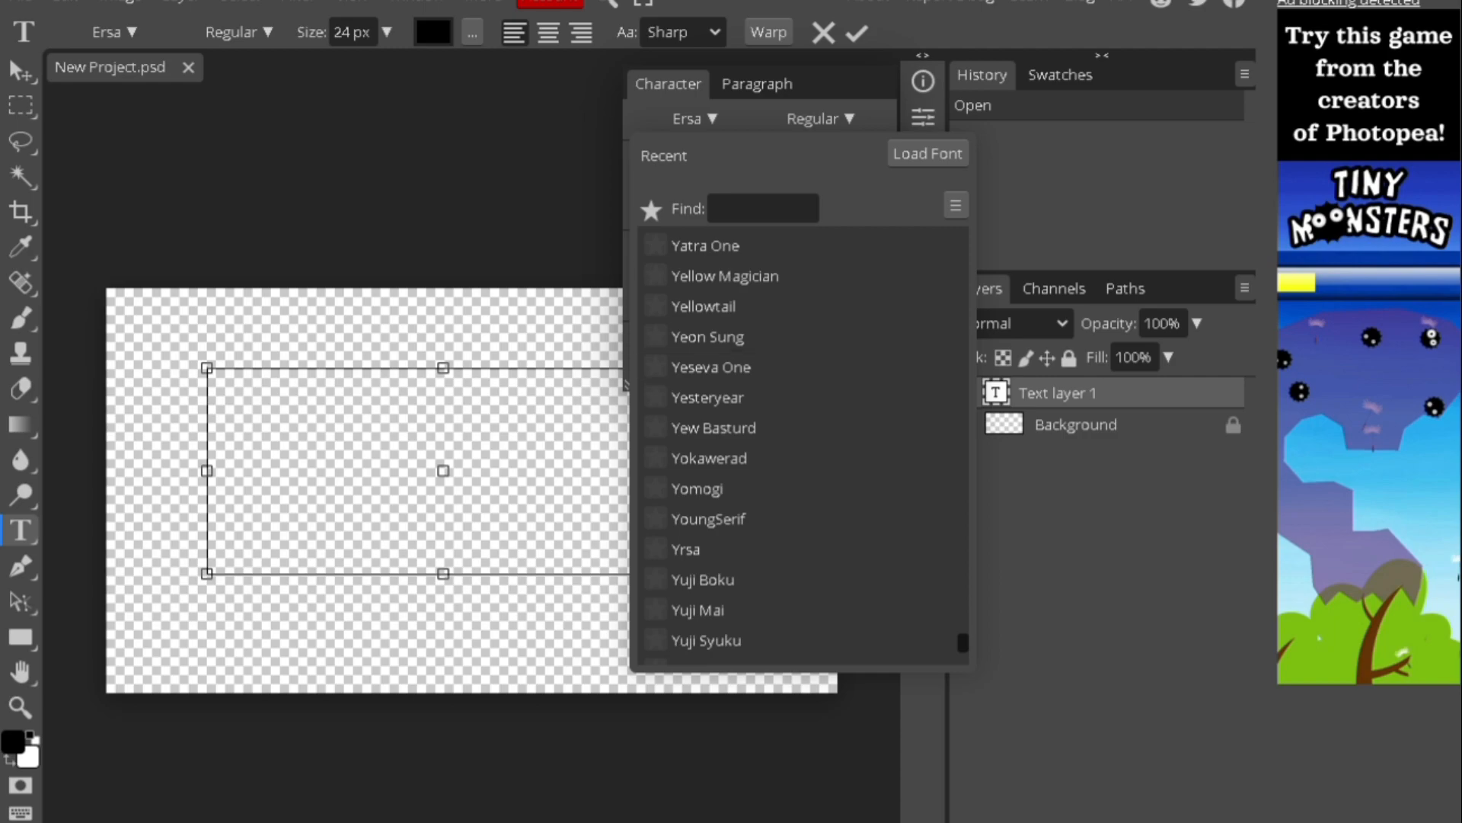
left_click(716, 310)
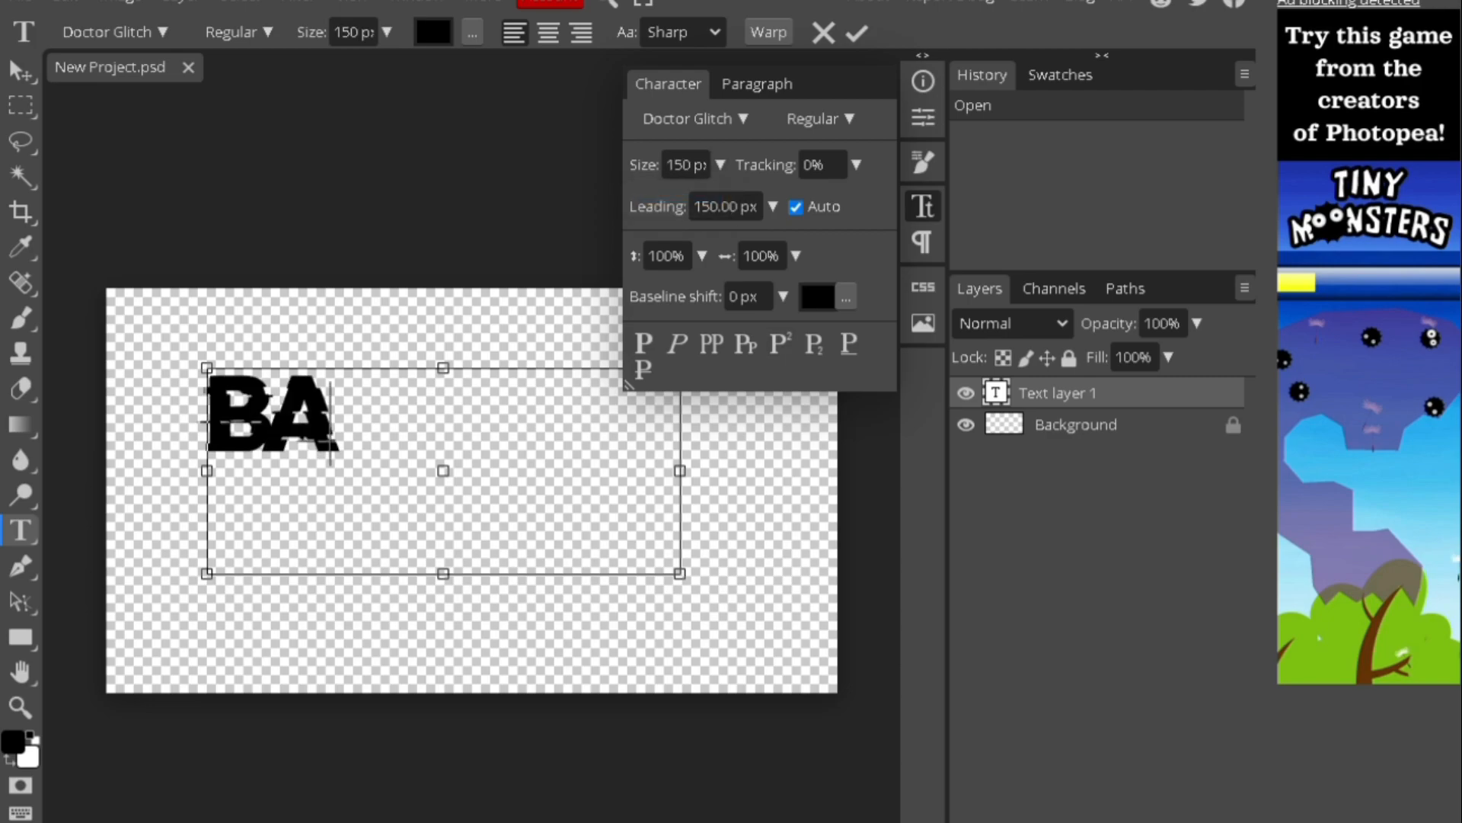
Enter the text BAAZIGAR with a white fill, move it towards the canvas centre, and commit it
left_click(846, 297)
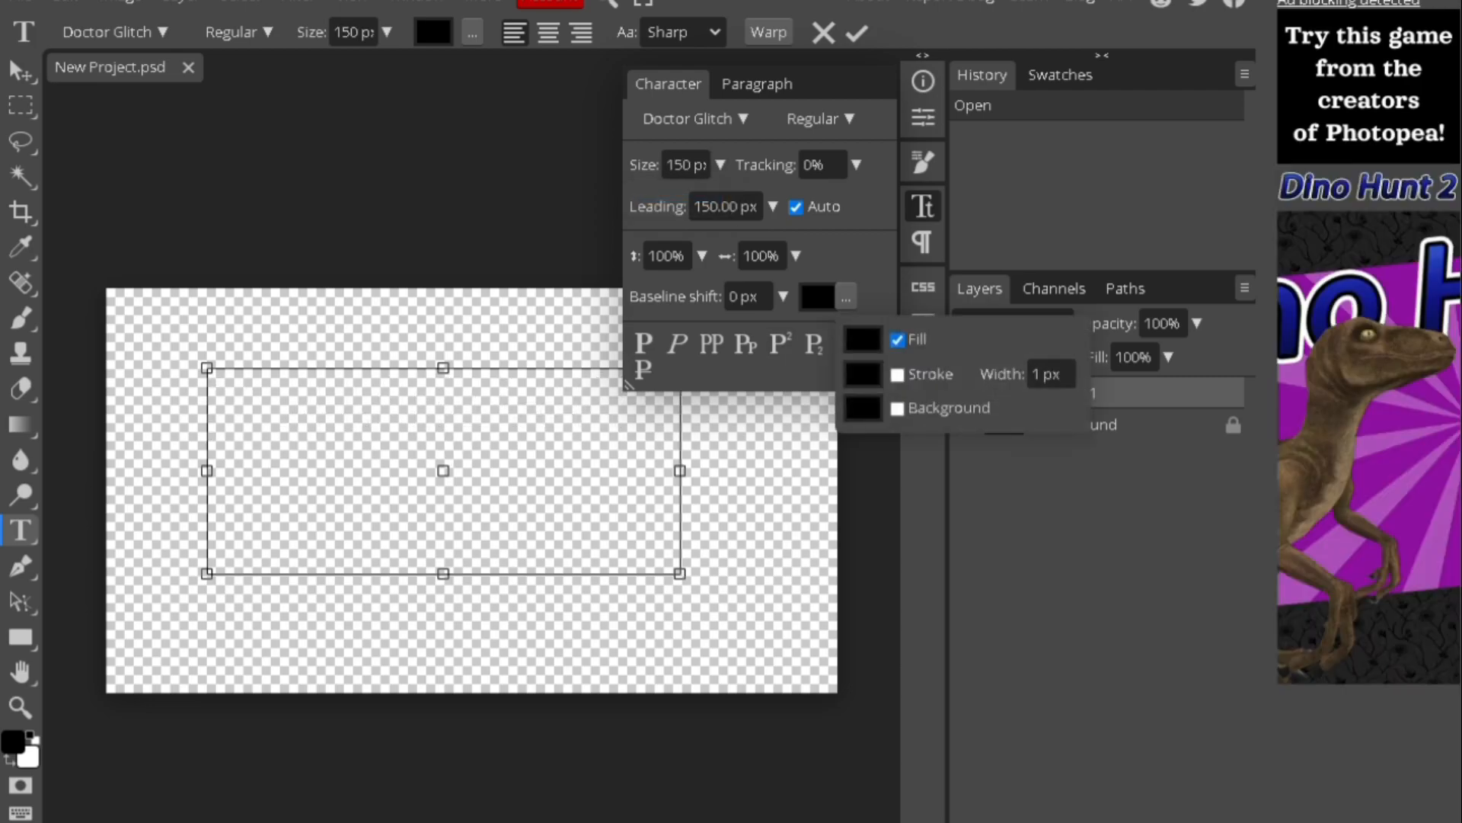
left_click(862, 339)
left_click(688, 538)
left_click(662, 213)
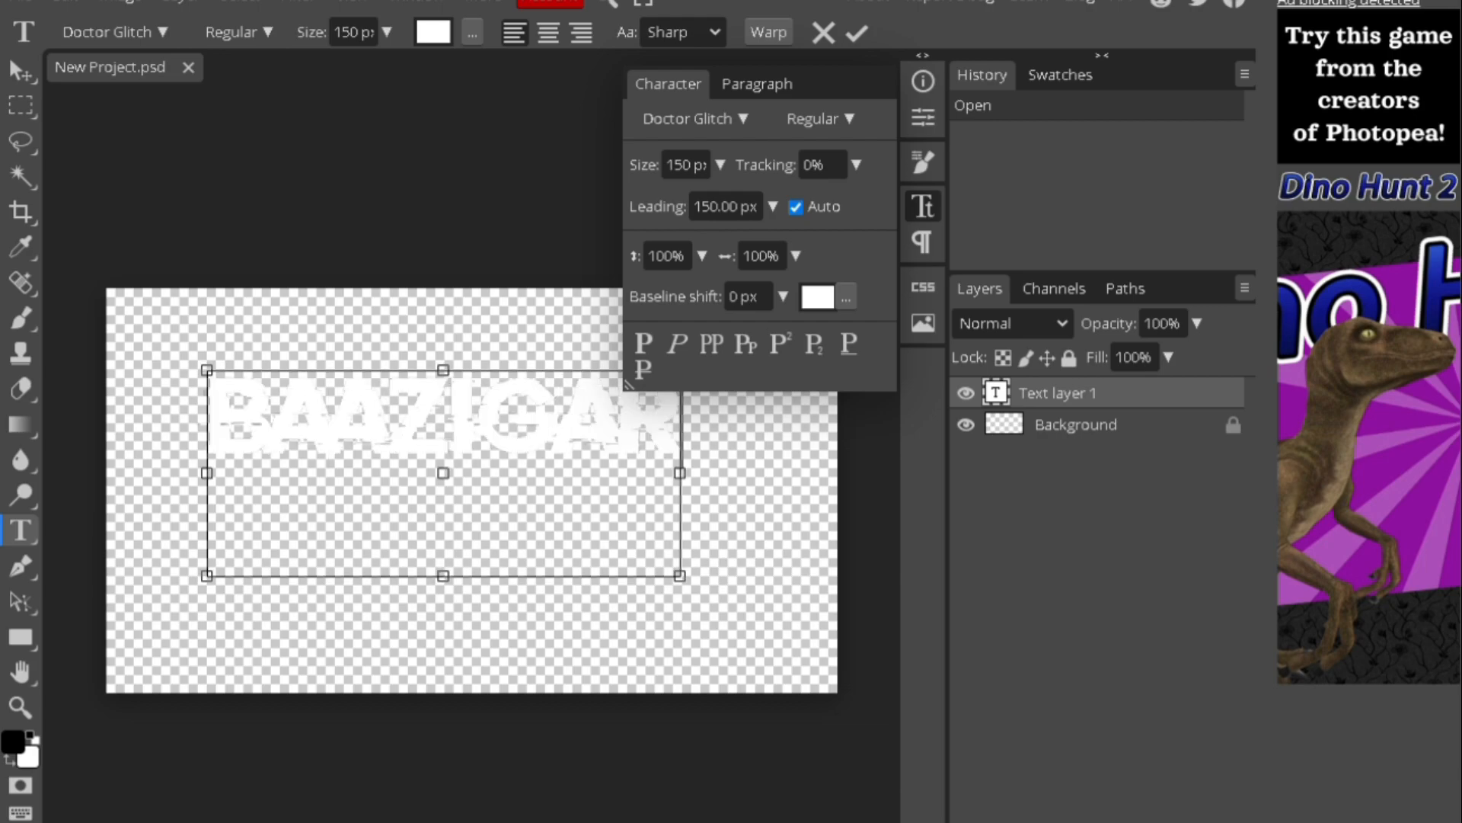
left_click_drag(443, 415, 462, 481)
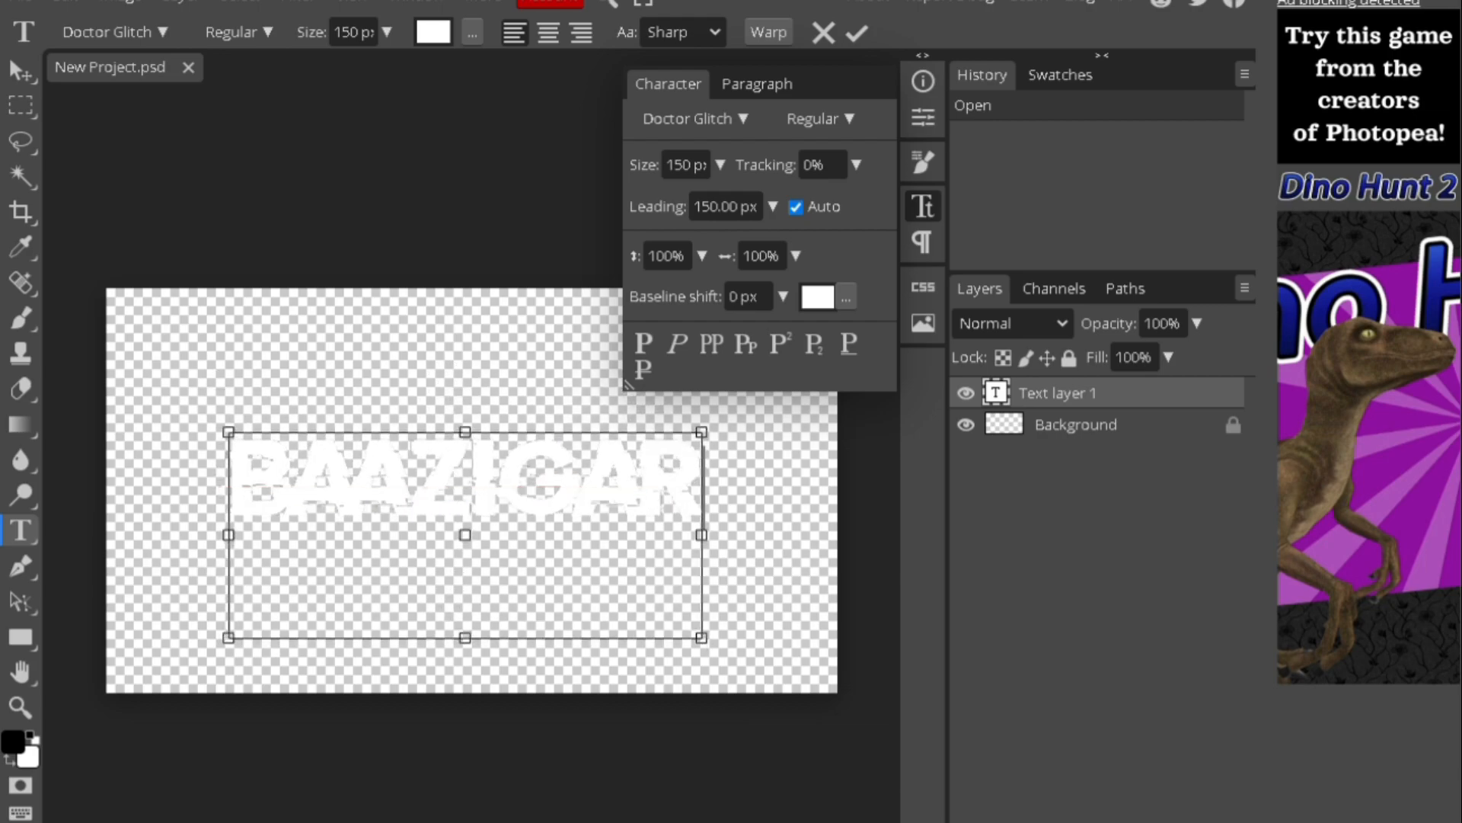
left_click(857, 32)
Export the BAAZIGAR title from the project as a PNG image
left_click(21, 2)
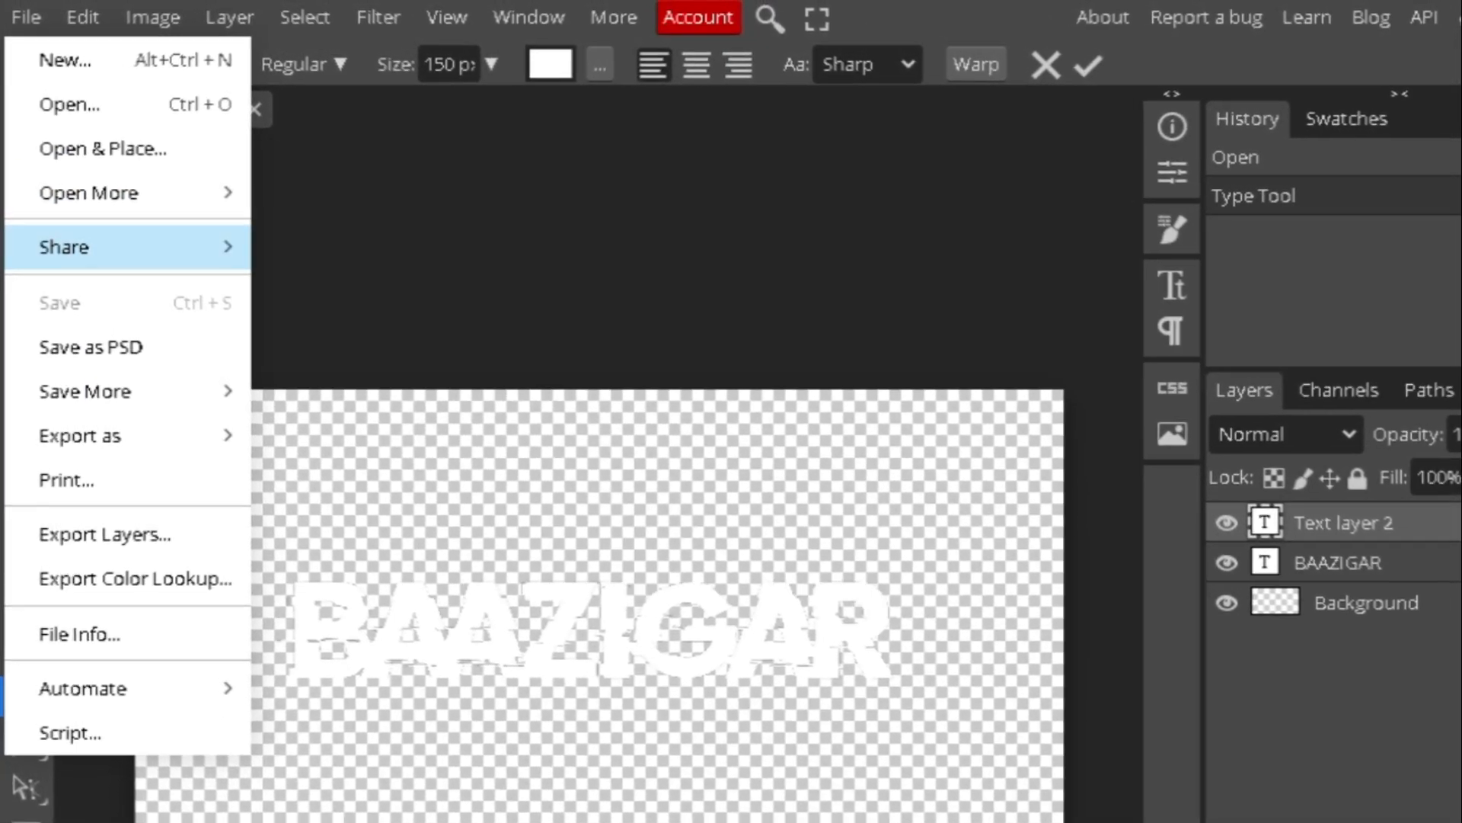
mouse_move(112, 207)
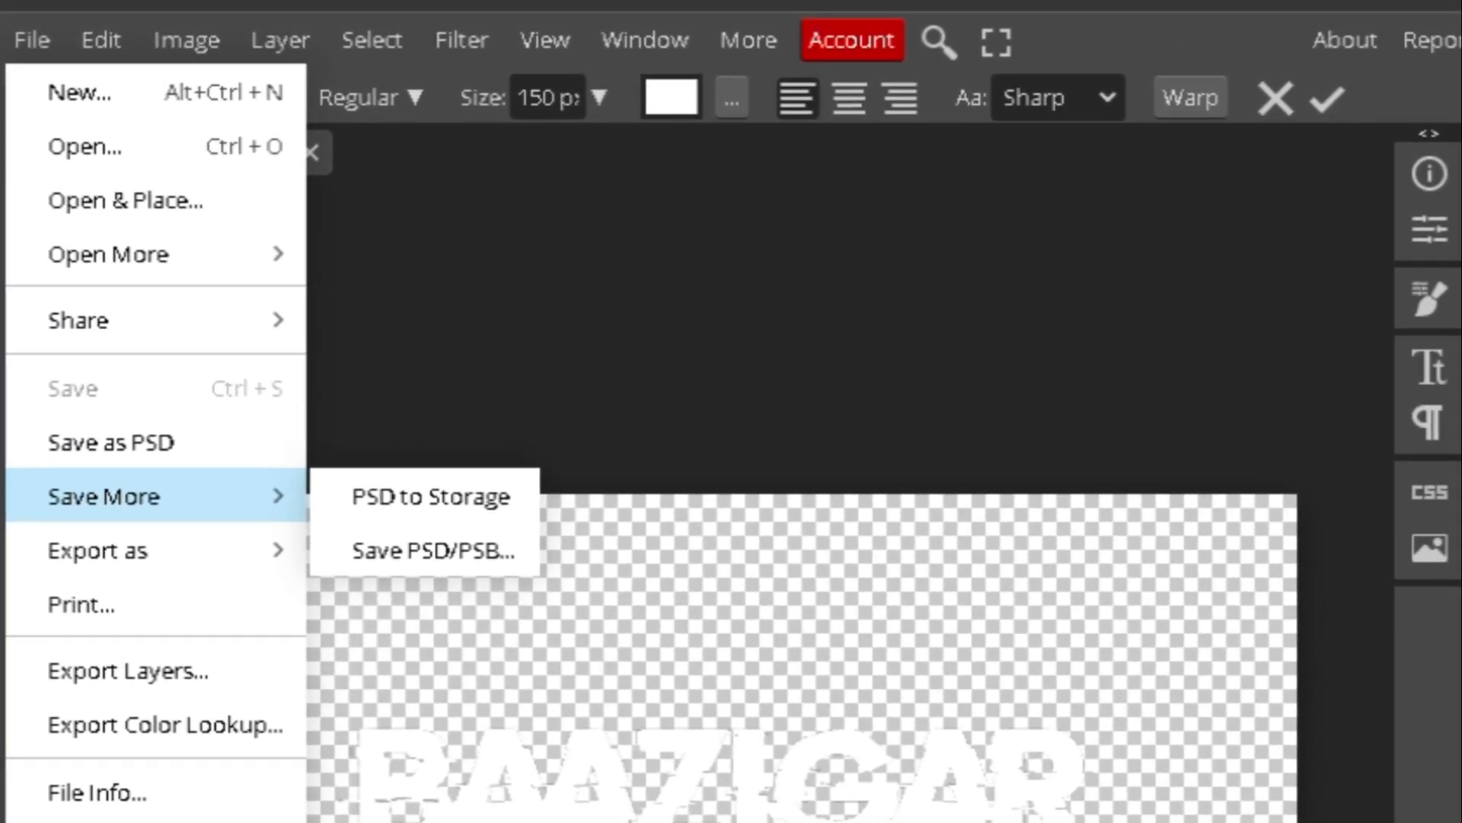
mouse_move(84, 461)
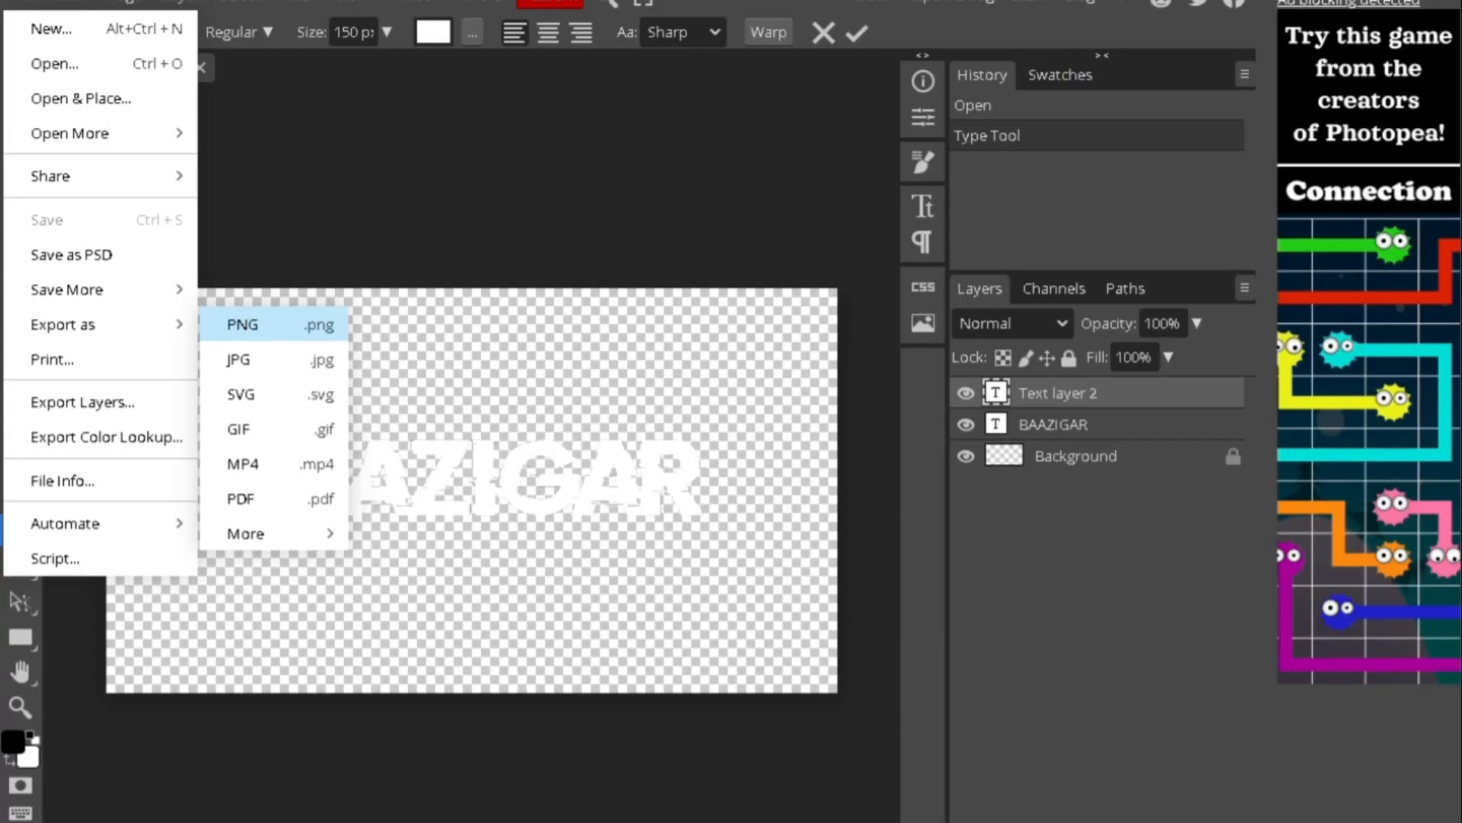
left_click(397, 588)
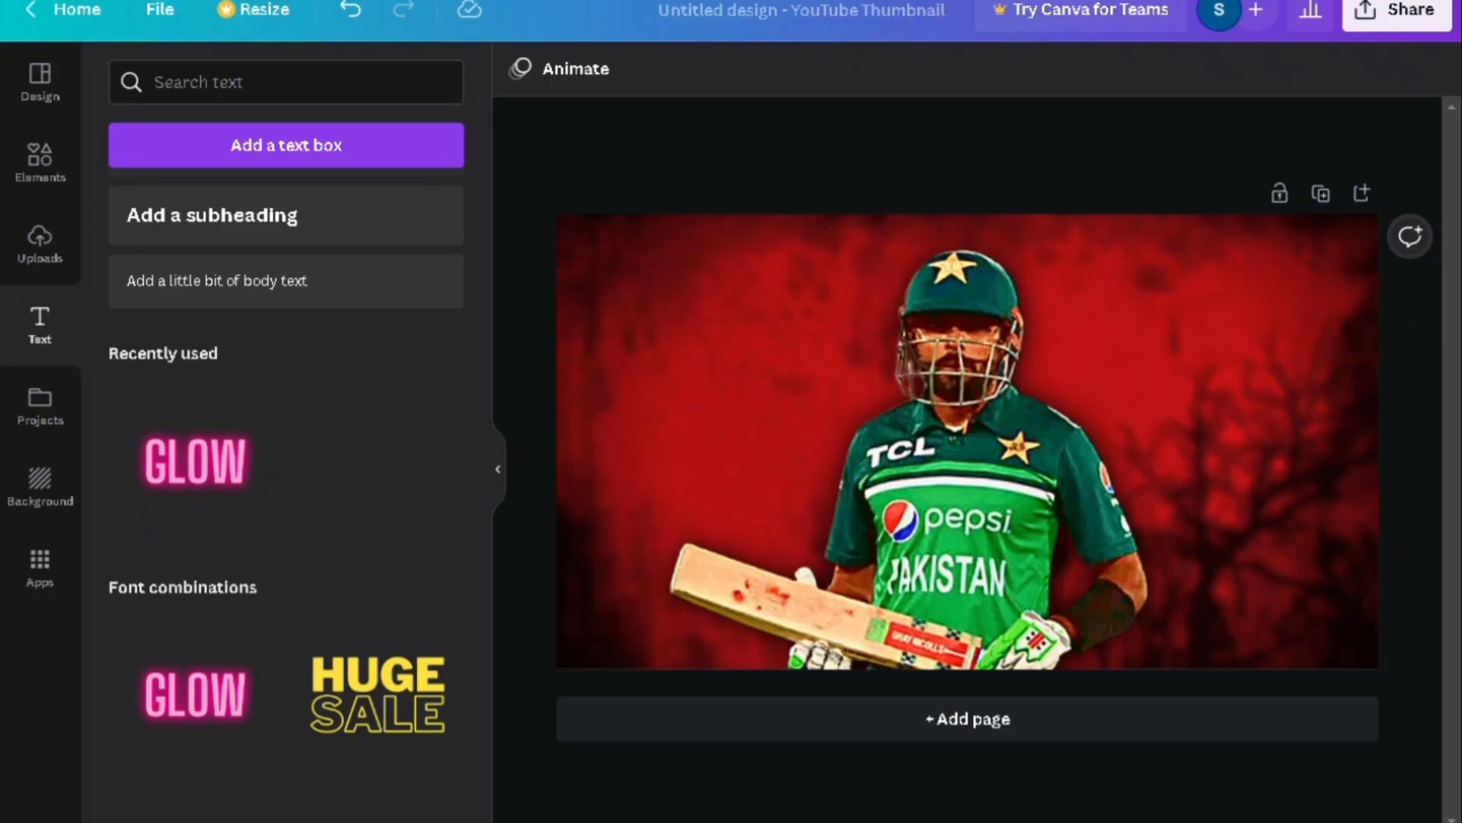
Switch to Canva, add the exported BAAZIGAR image to the thumbnail, enlarge it and position it across the middle behind the player
left_click(39, 243)
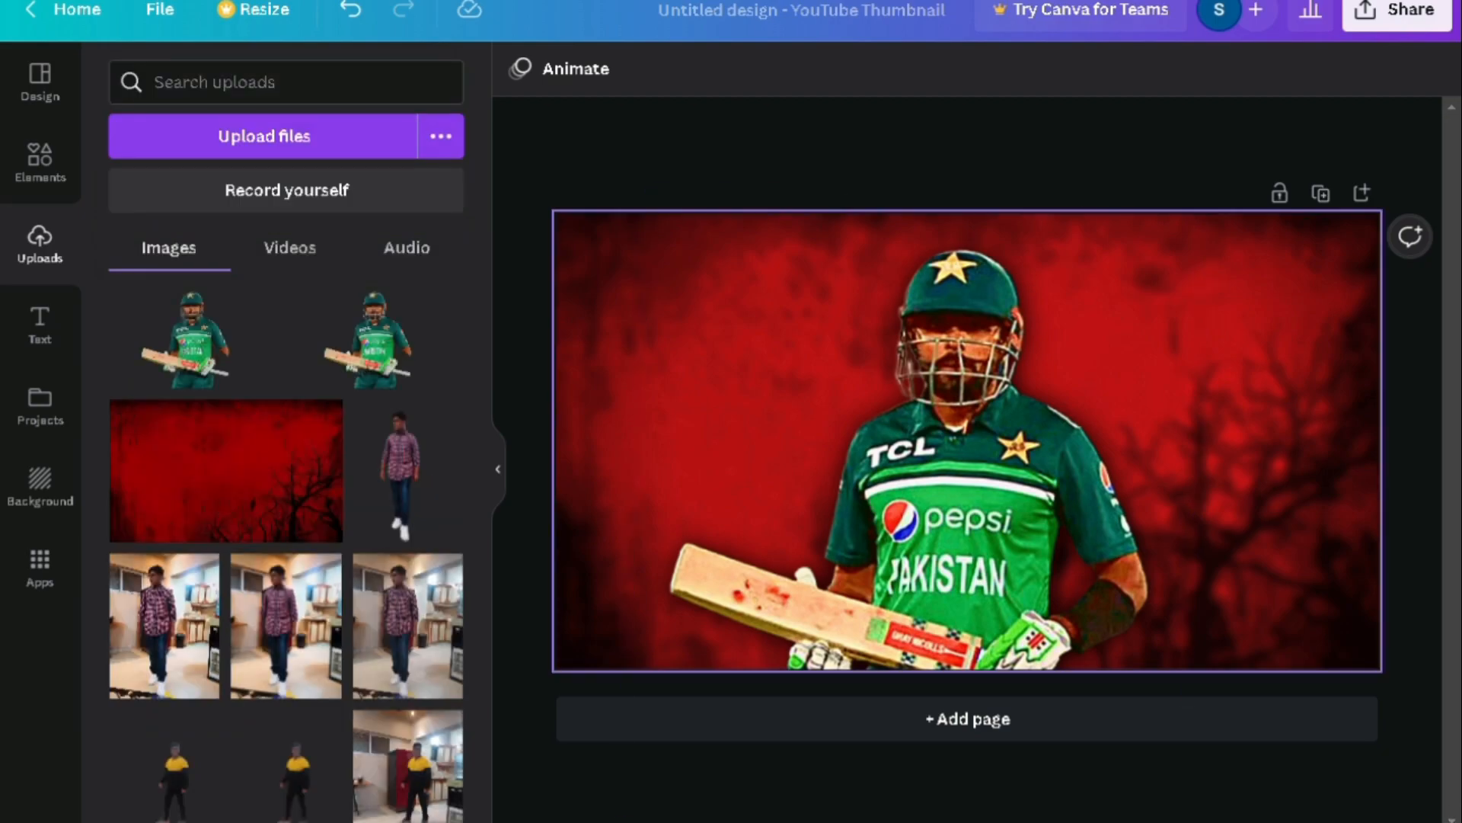
key("ctrl+v")
left_click_drag(685, 597, 490, 701)
left_click_drag(876, 495, 974, 446)
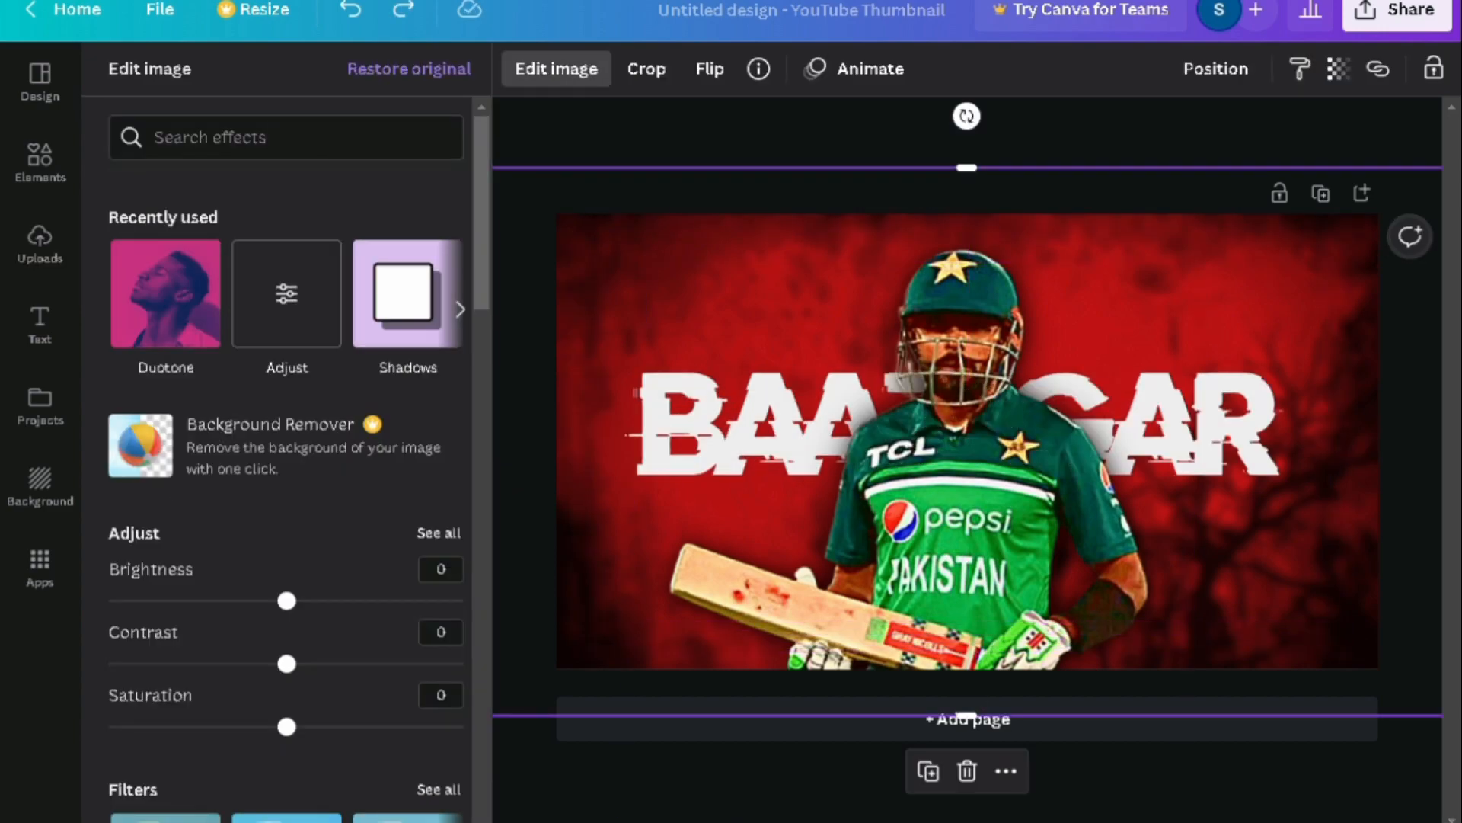
Apply a Glow shadow to the BAAZIGAR image with size 4, transparency 100 and blur 20
left_click(407, 293)
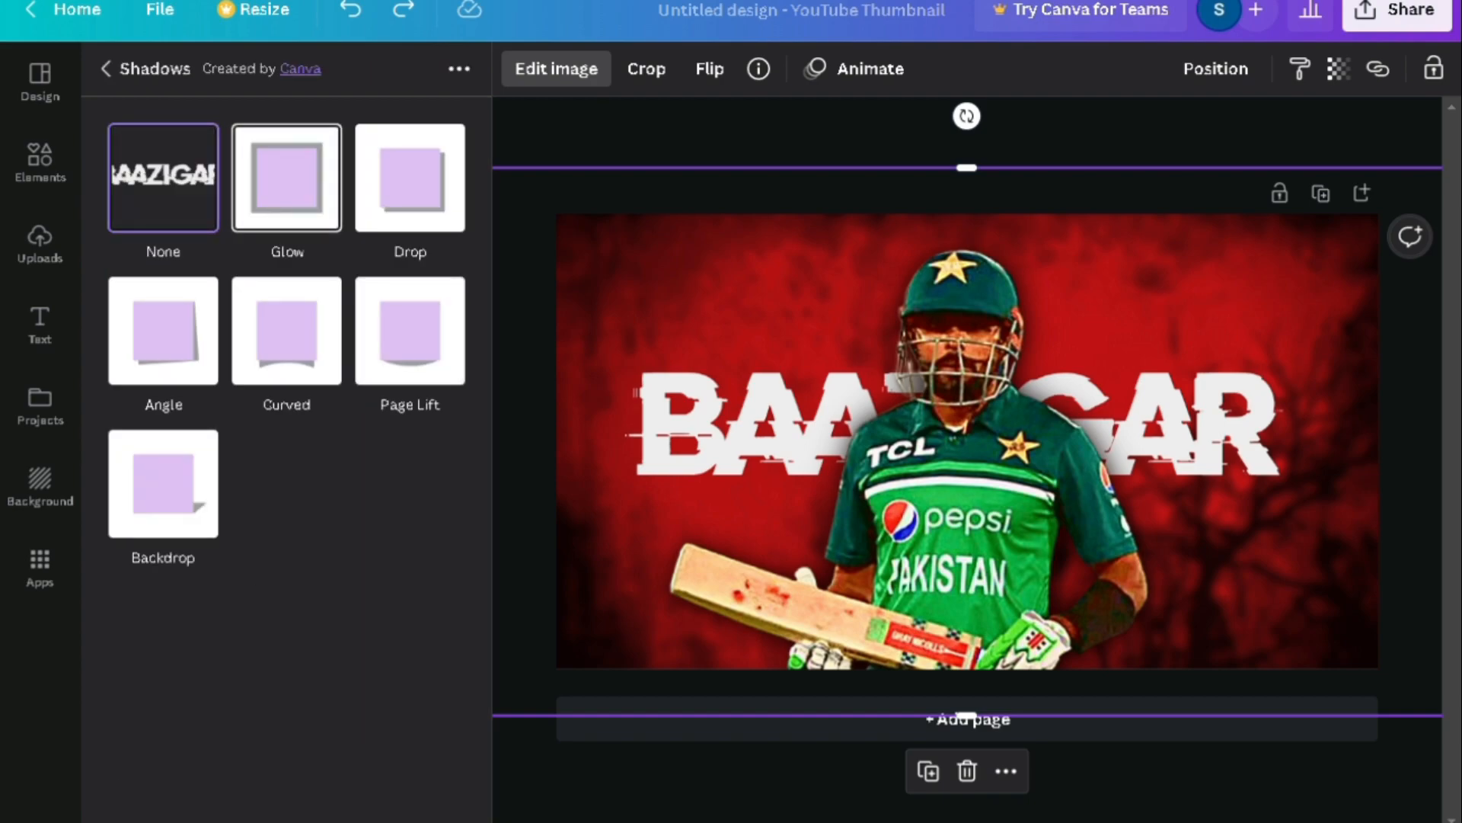
left_click(286, 177)
left_click(287, 177)
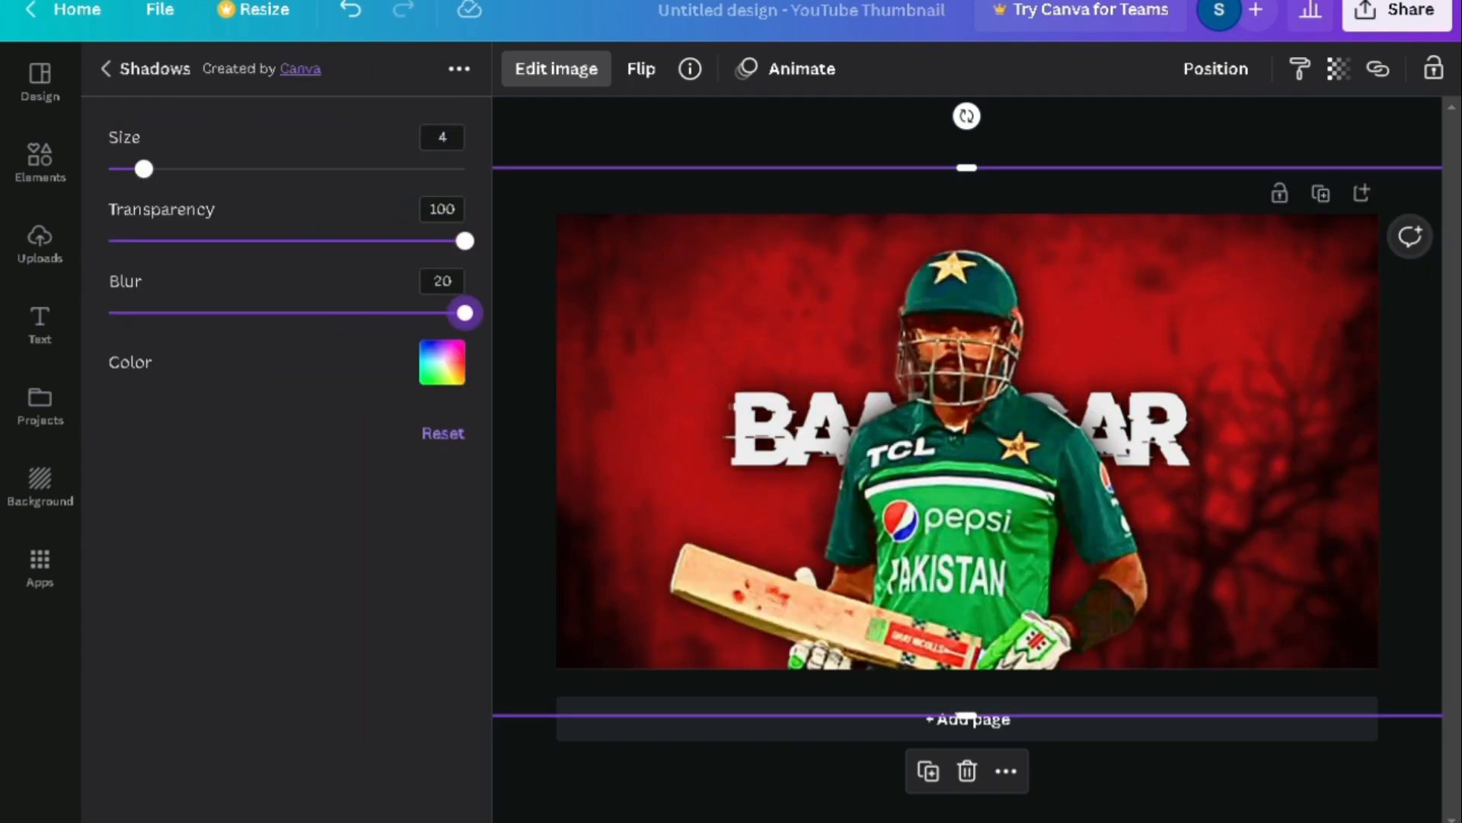
Enlarge the shadowed BAAZIGAR title so it spans most of the thumbnail's width behind the player's head
left_click(955, 426)
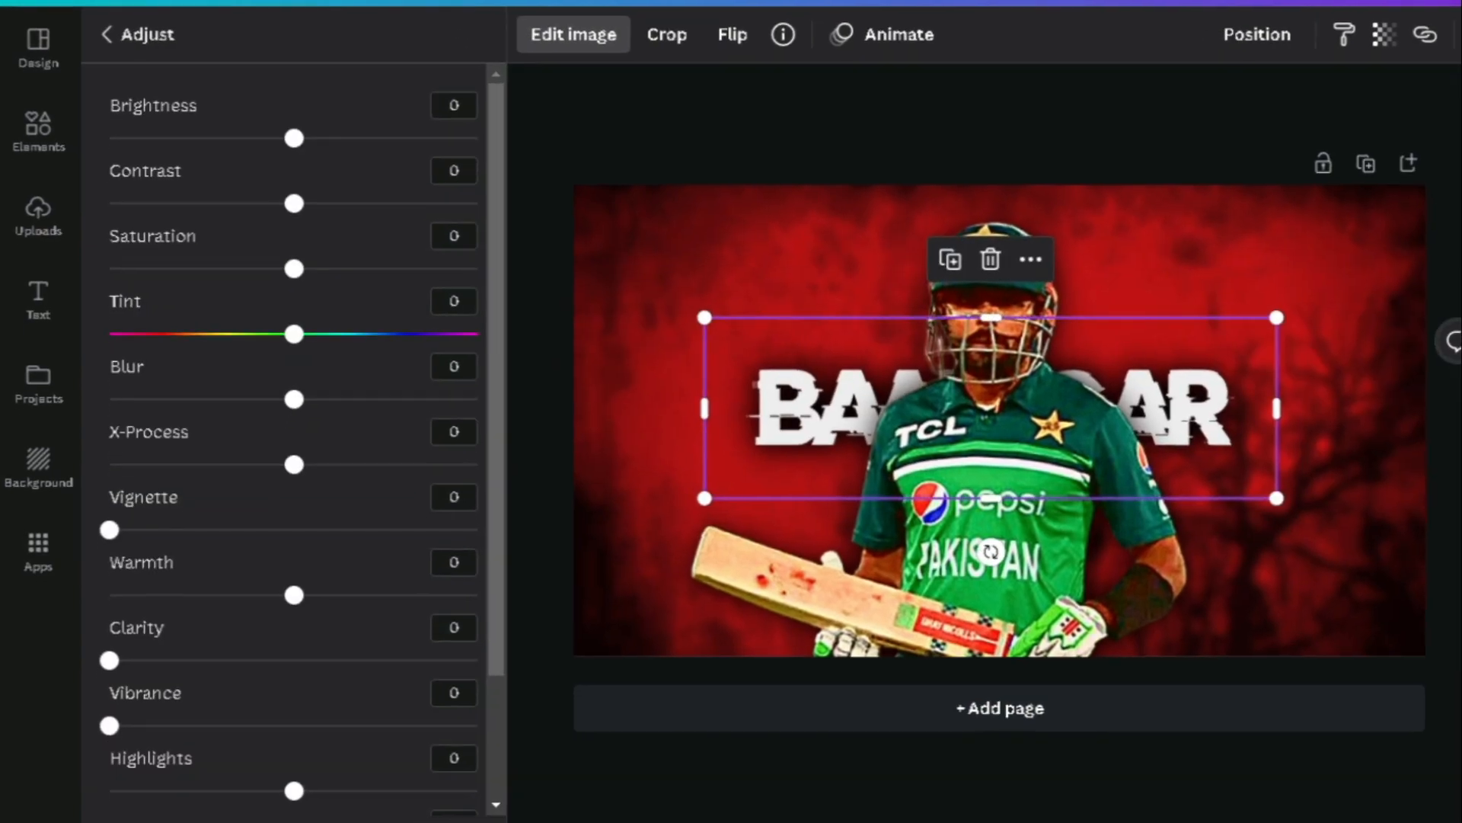
key("ctrl+v")
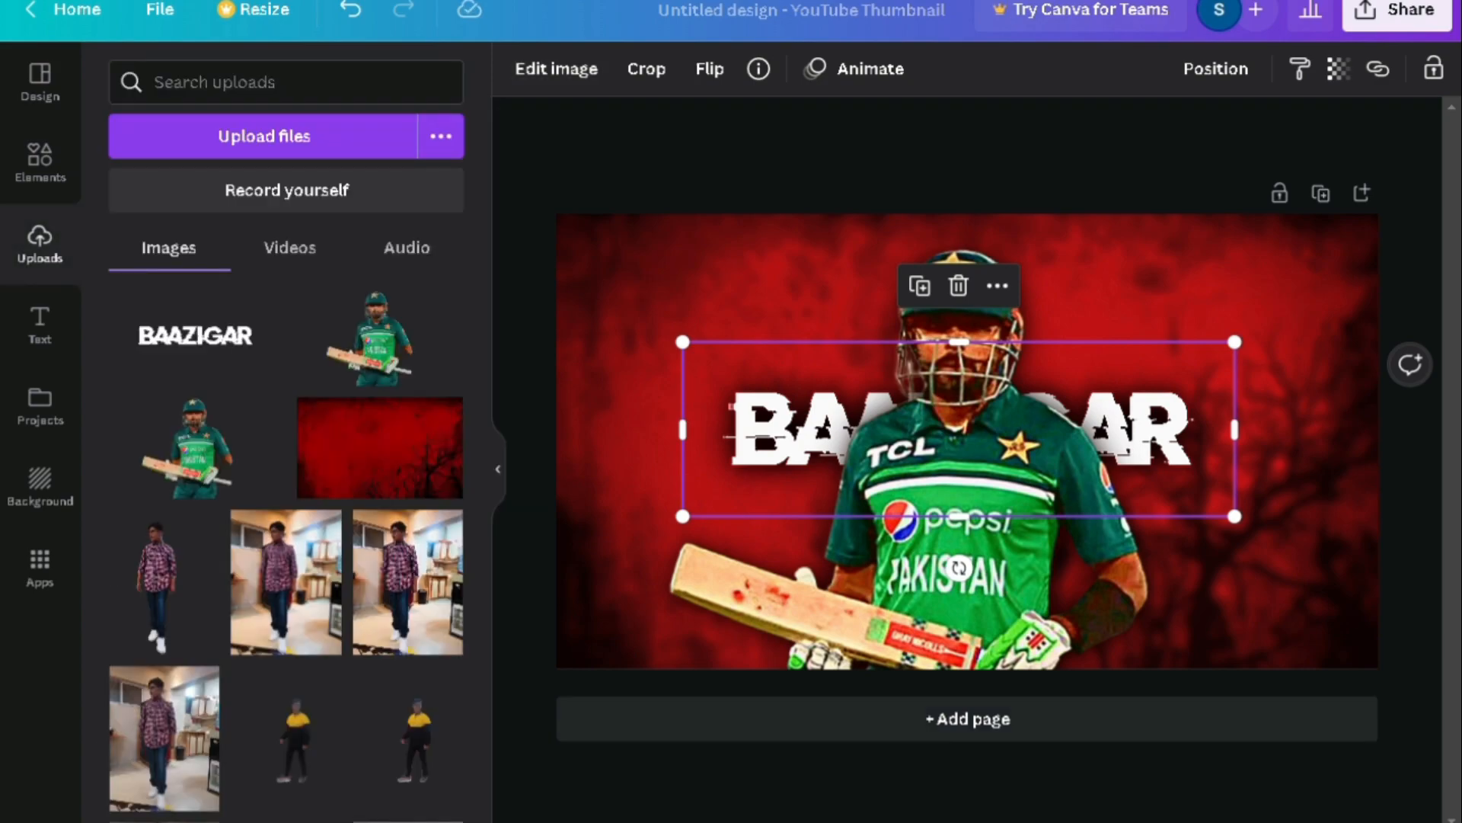
left_click_drag(682, 517, 521, 567)
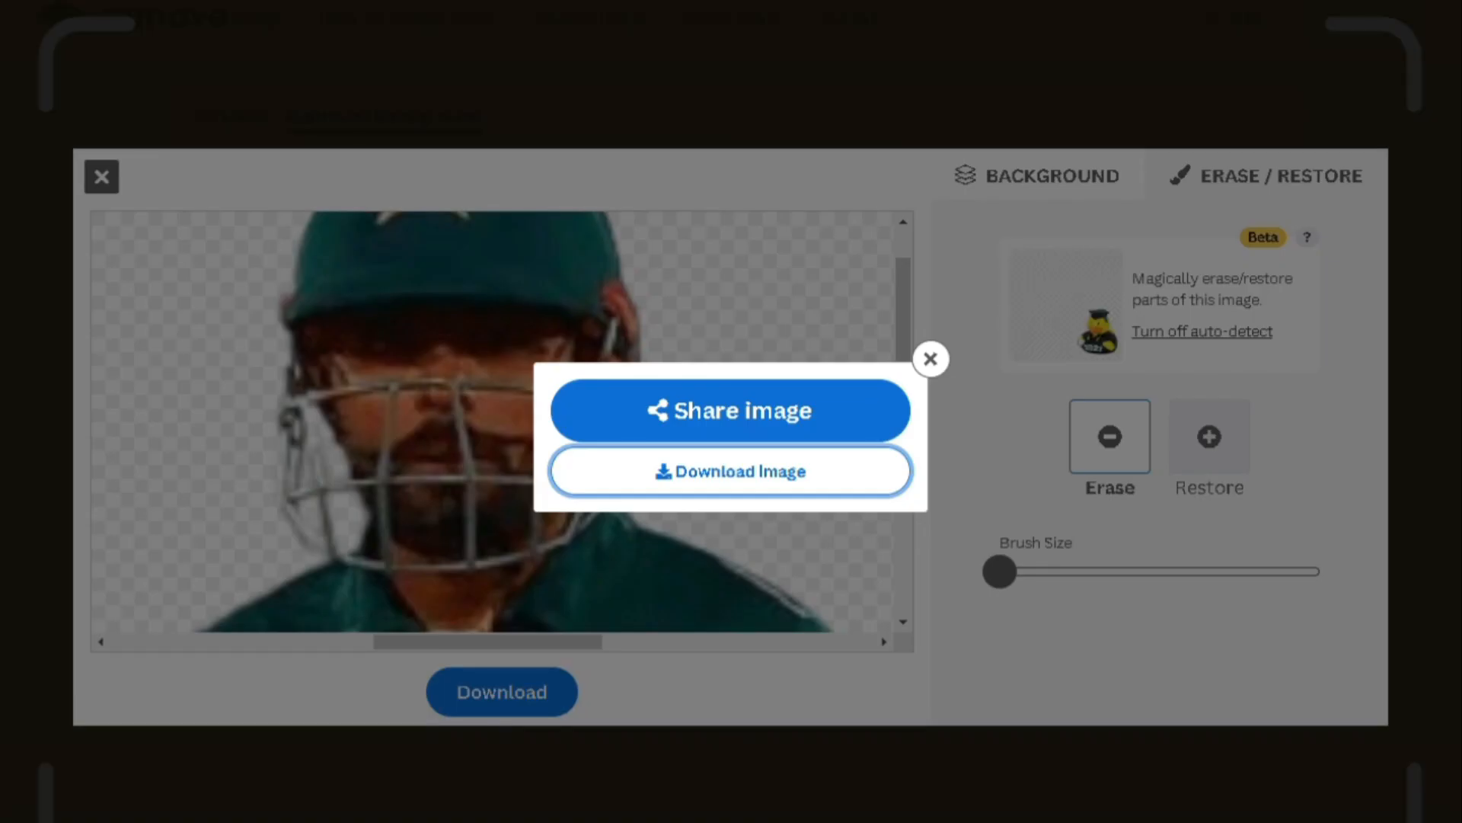
Add the purple smiling devil emoji image to the thumbnail and move it to the player's bat side
left_click(116, 197)
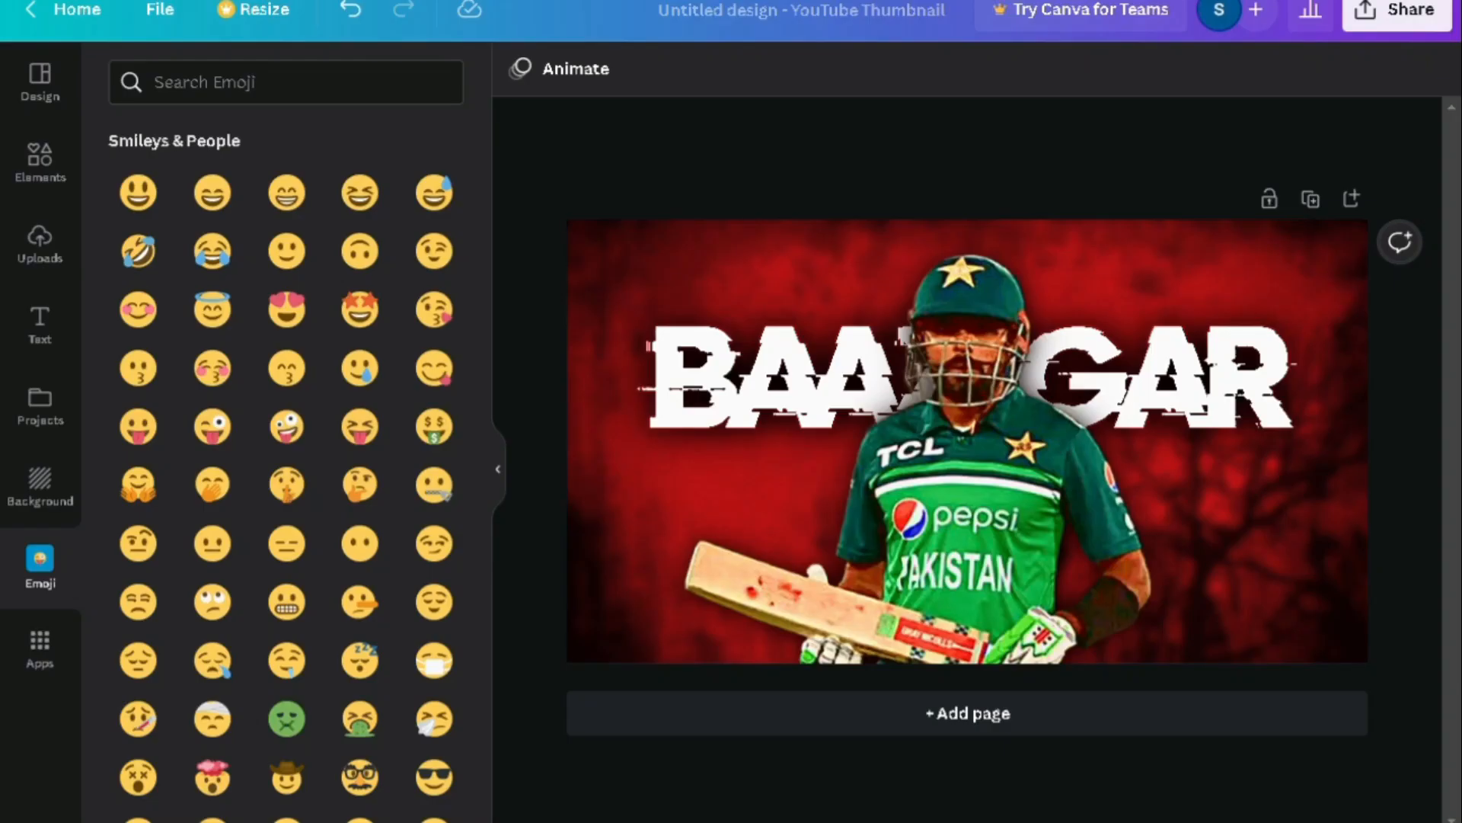
key("ctrl+v")
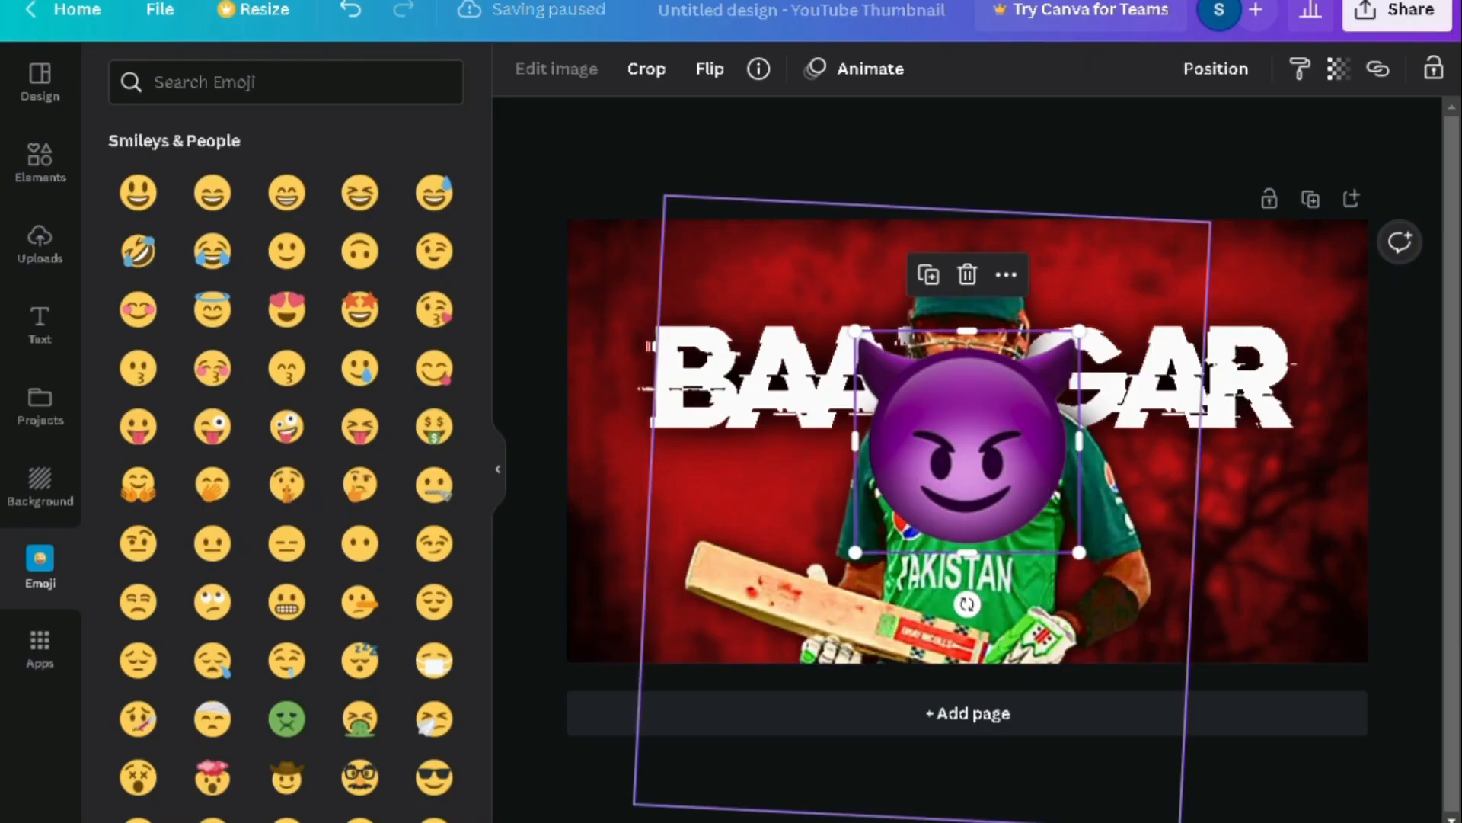
left_click_drag(966, 444, 829, 500)
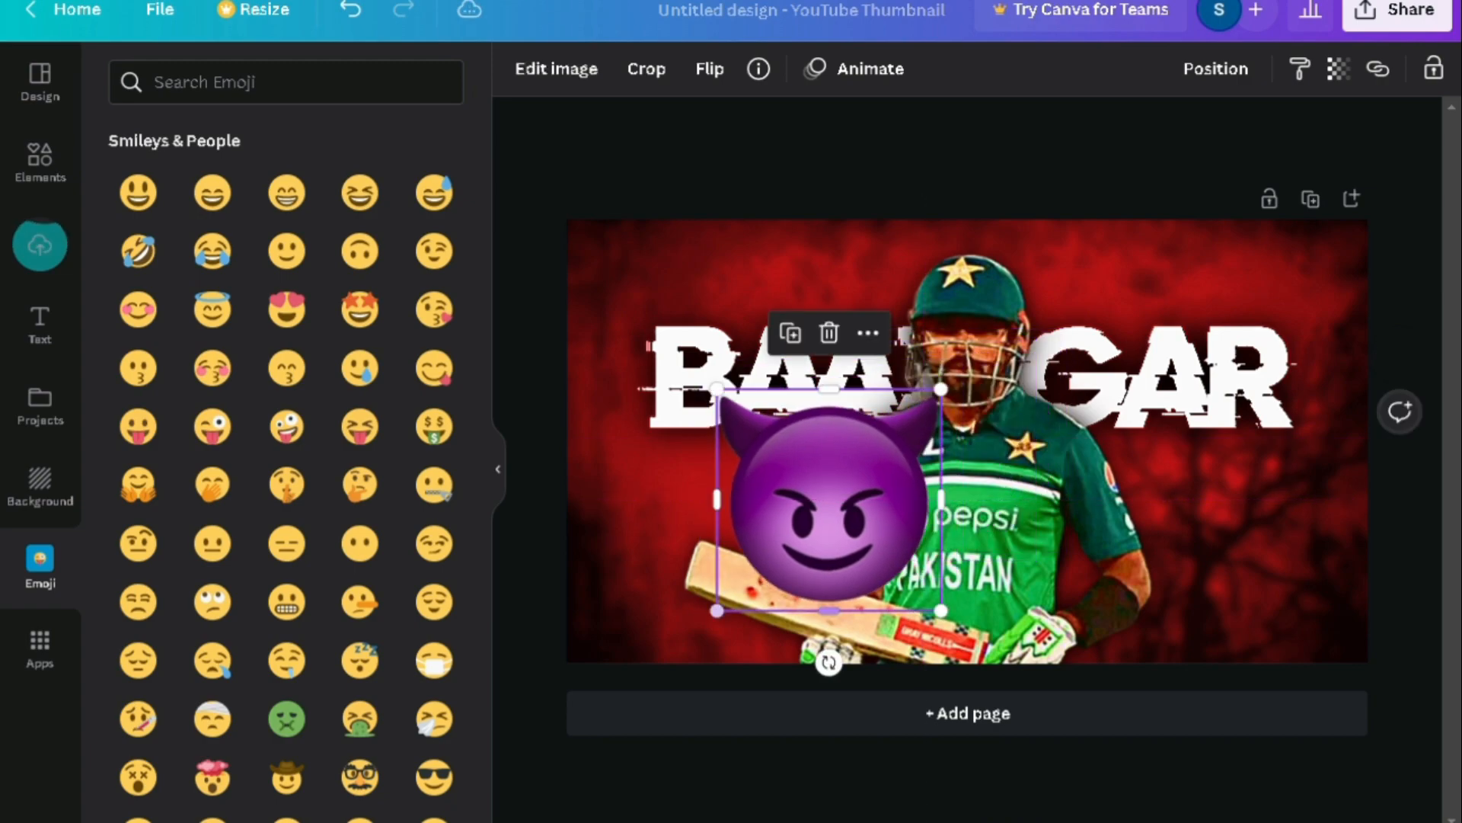
Shrink and tilt the devil emoji, and layer it behind the player so it peeks out between the arm and the bat
left_click_drag(717, 610, 774, 555)
left_click_drag(852, 607, 870, 605)
left_click_drag(858, 472, 1114, 522)
left_click_drag(1078, 568, 861, 513)
left_click_drag(962, 589, 862, 524)
left_click_drag(814, 476, 812, 531)
key("ctrl+[")
Adjust the devil emoji's image with clarity 28, and change its blur, highlights and contrast
left_click(556, 69)
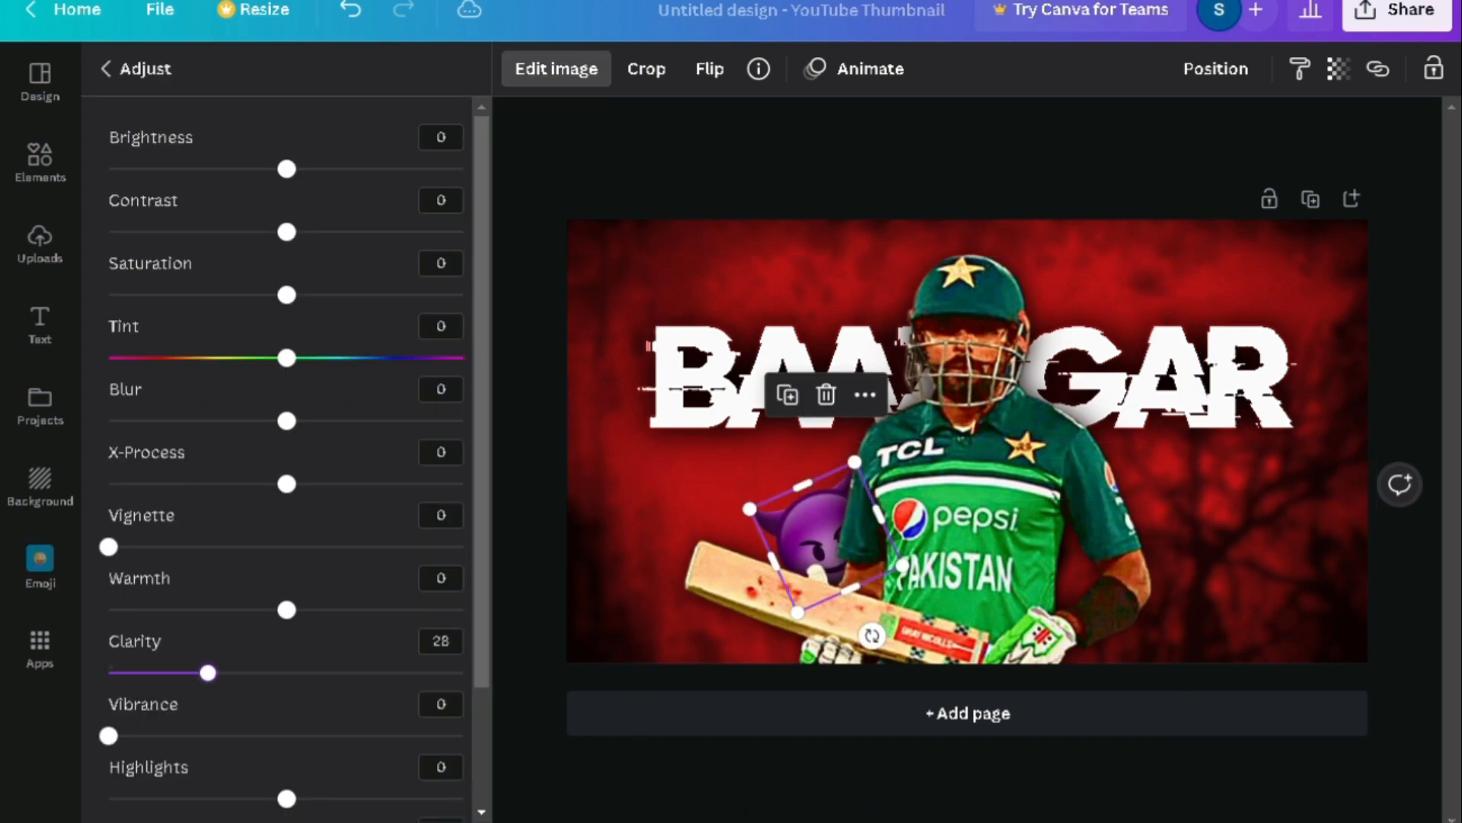
left_click_drag(266, 420, 108, 421)
left_click_drag(287, 799, 464, 799)
scroll(286, 457, "down", 2)
scroll(287, 457, "up", 2)
left_click_drag(286, 231, 293, 231)
Download the thumbnail as a 1,280 × 720 px PNG and place it on a blank canvas, enlarged to cover the whole page
left_click(39, 563)
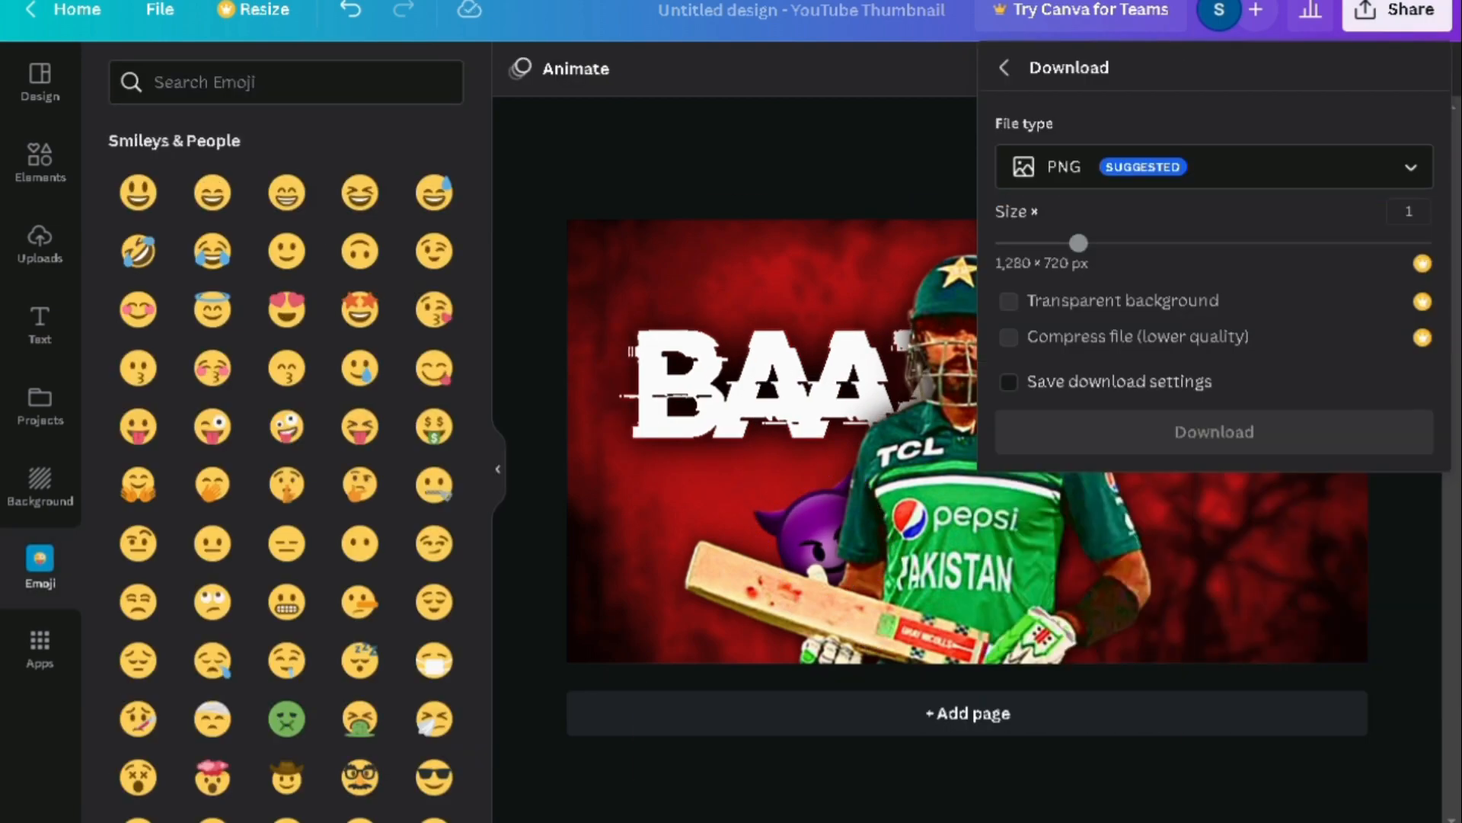
left_click(1214, 428)
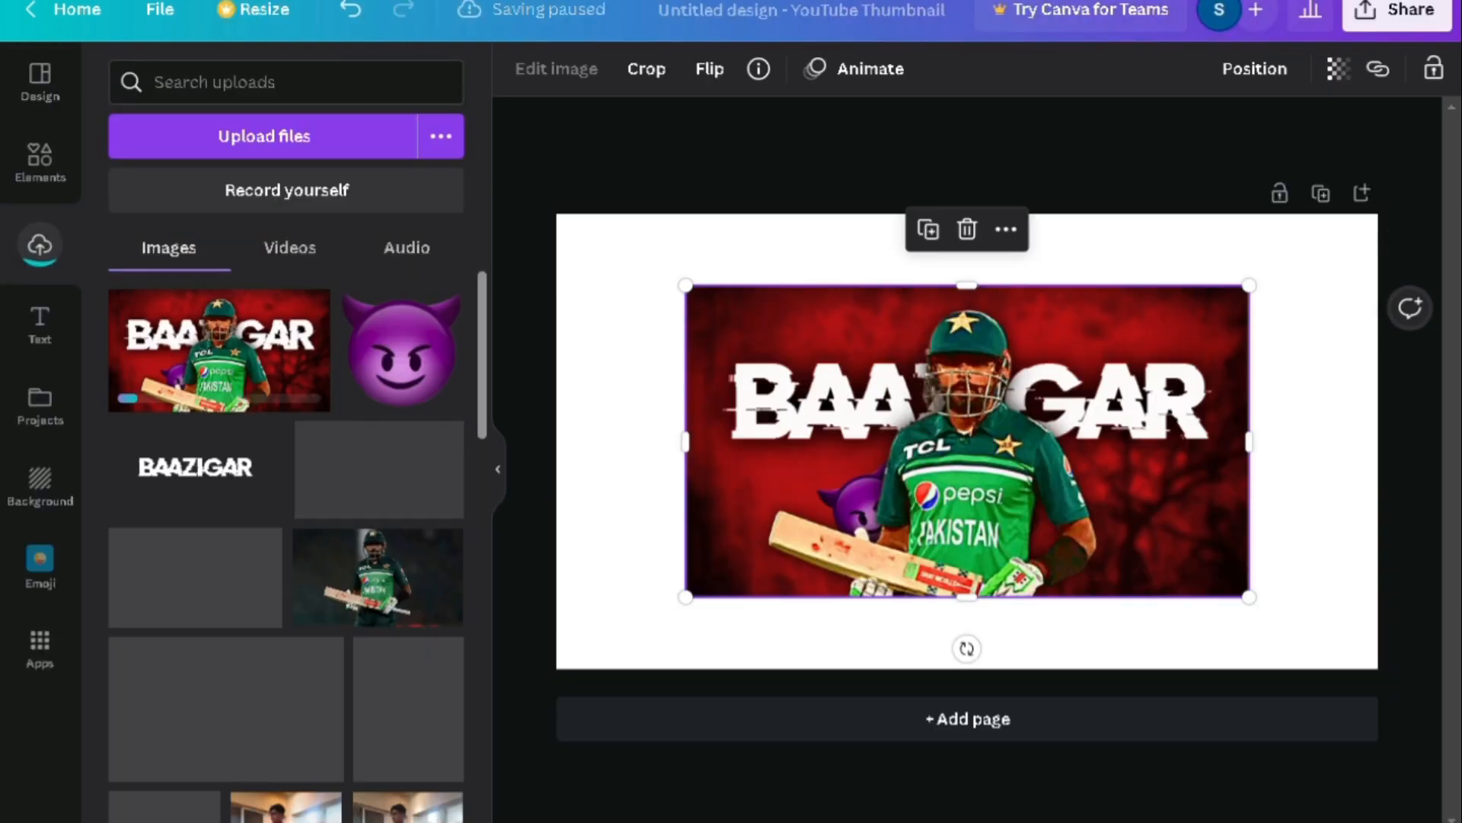
left_click_drag(966, 437, 843, 382)
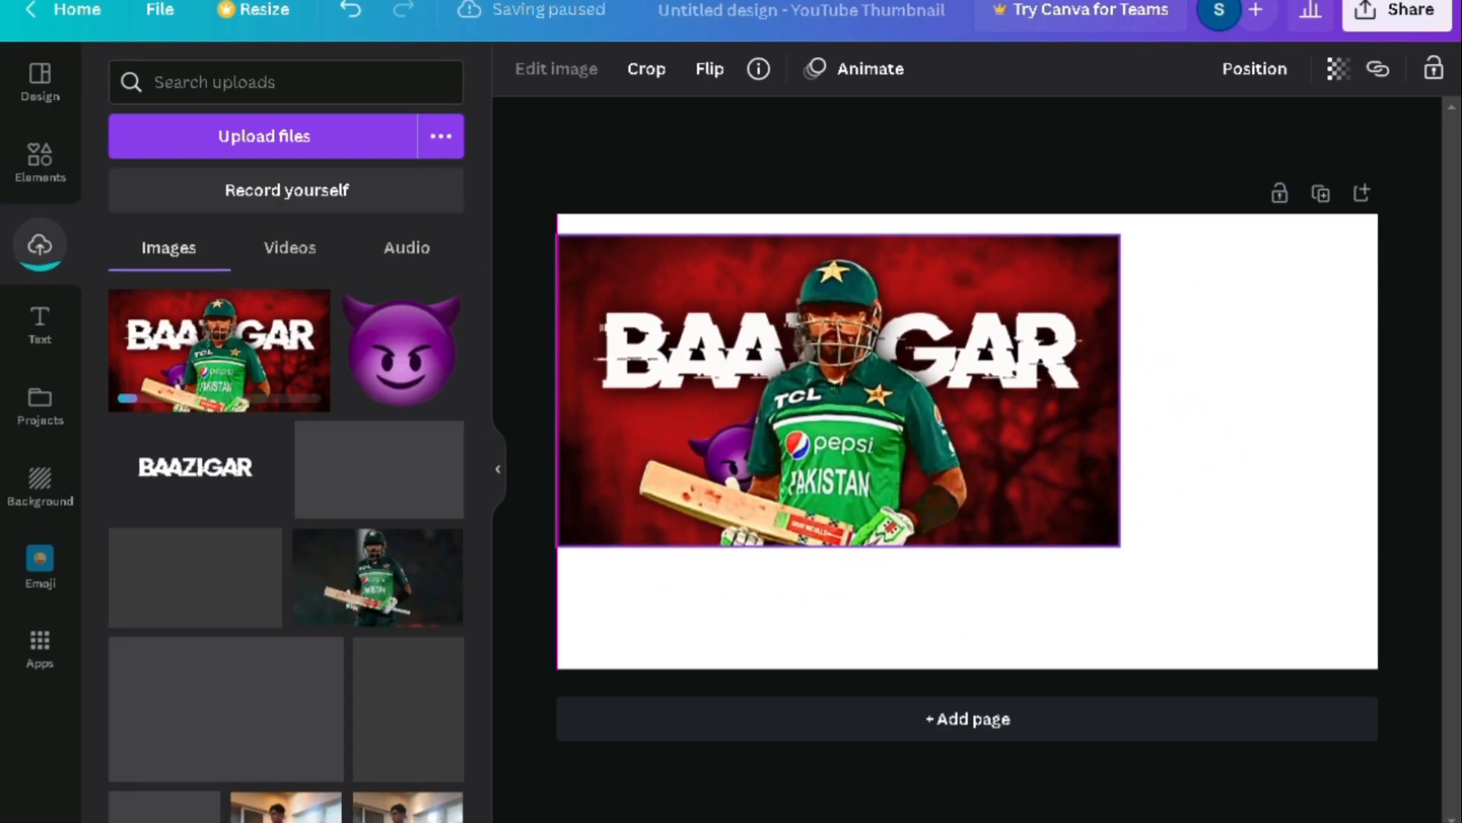
left_click_drag(1120, 528, 1377, 668)
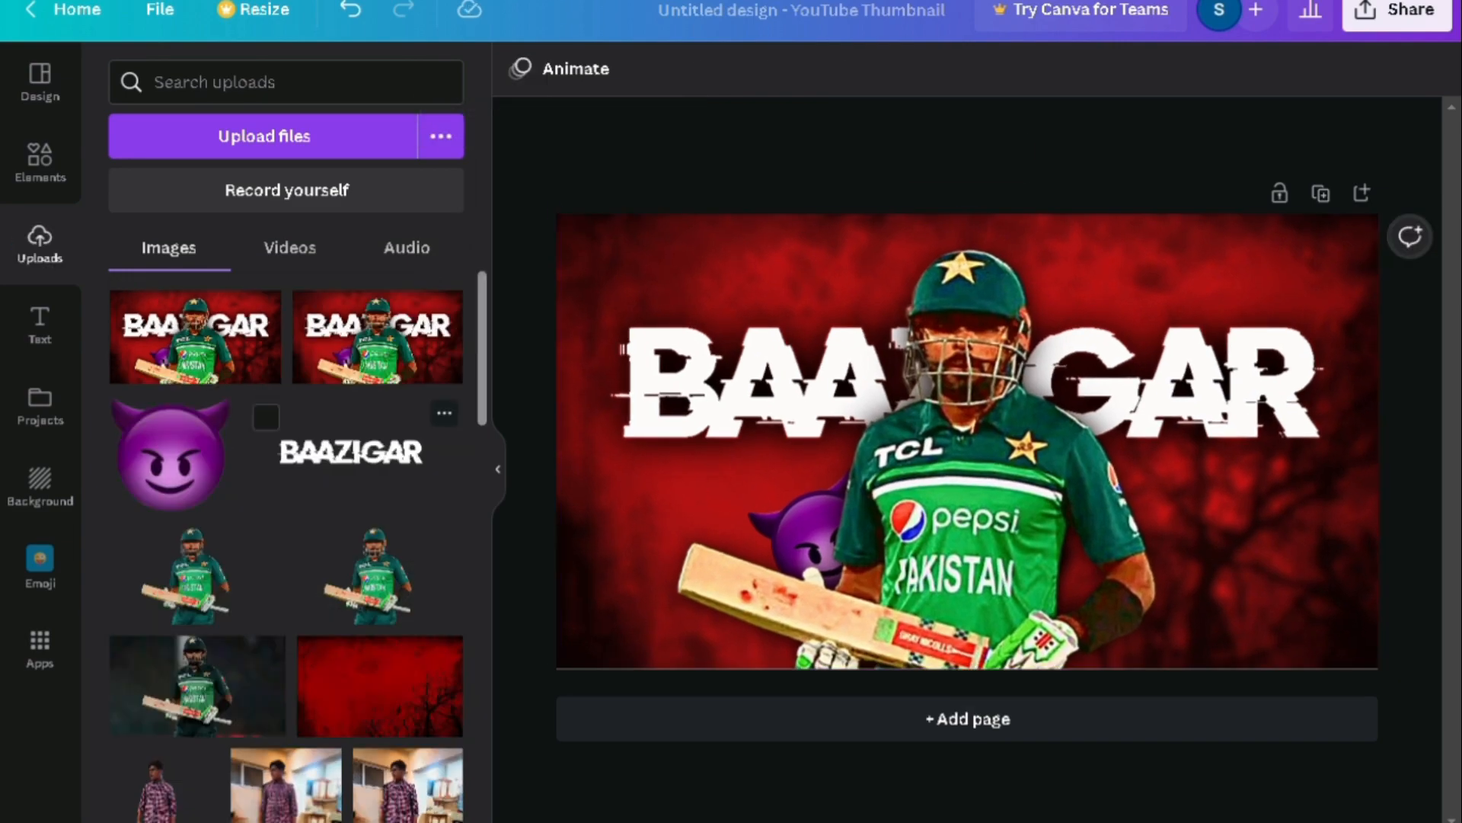
Adjust the flattened thumbnail image by adding a vignette and raising its clarity
left_click(966, 440)
left_click(612, 68)
left_click(441, 138)
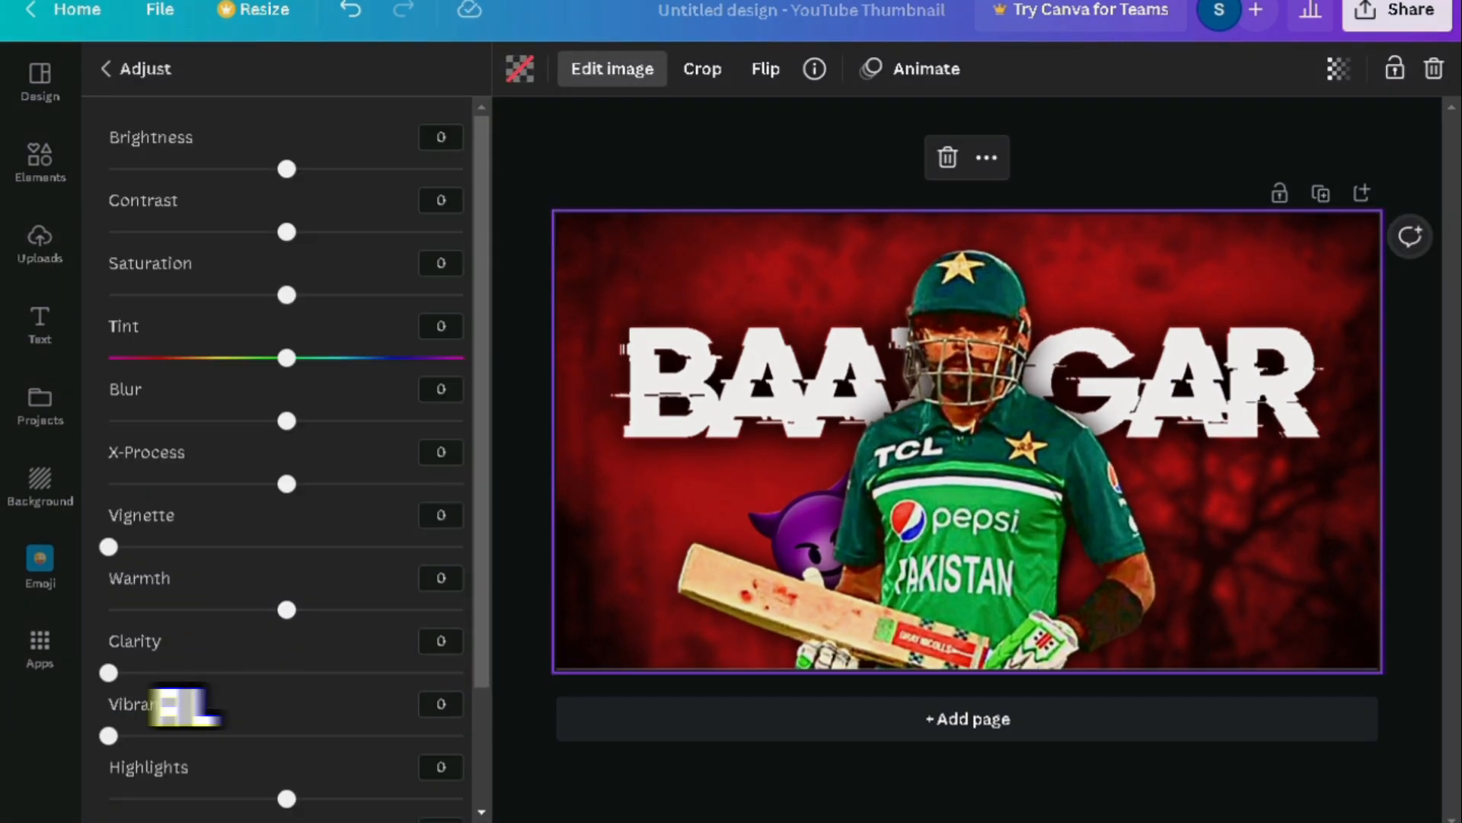
left_click_drag(109, 546, 222, 547)
left_click_drag(109, 672, 286, 672)
scroll(286, 457, "down", 2)
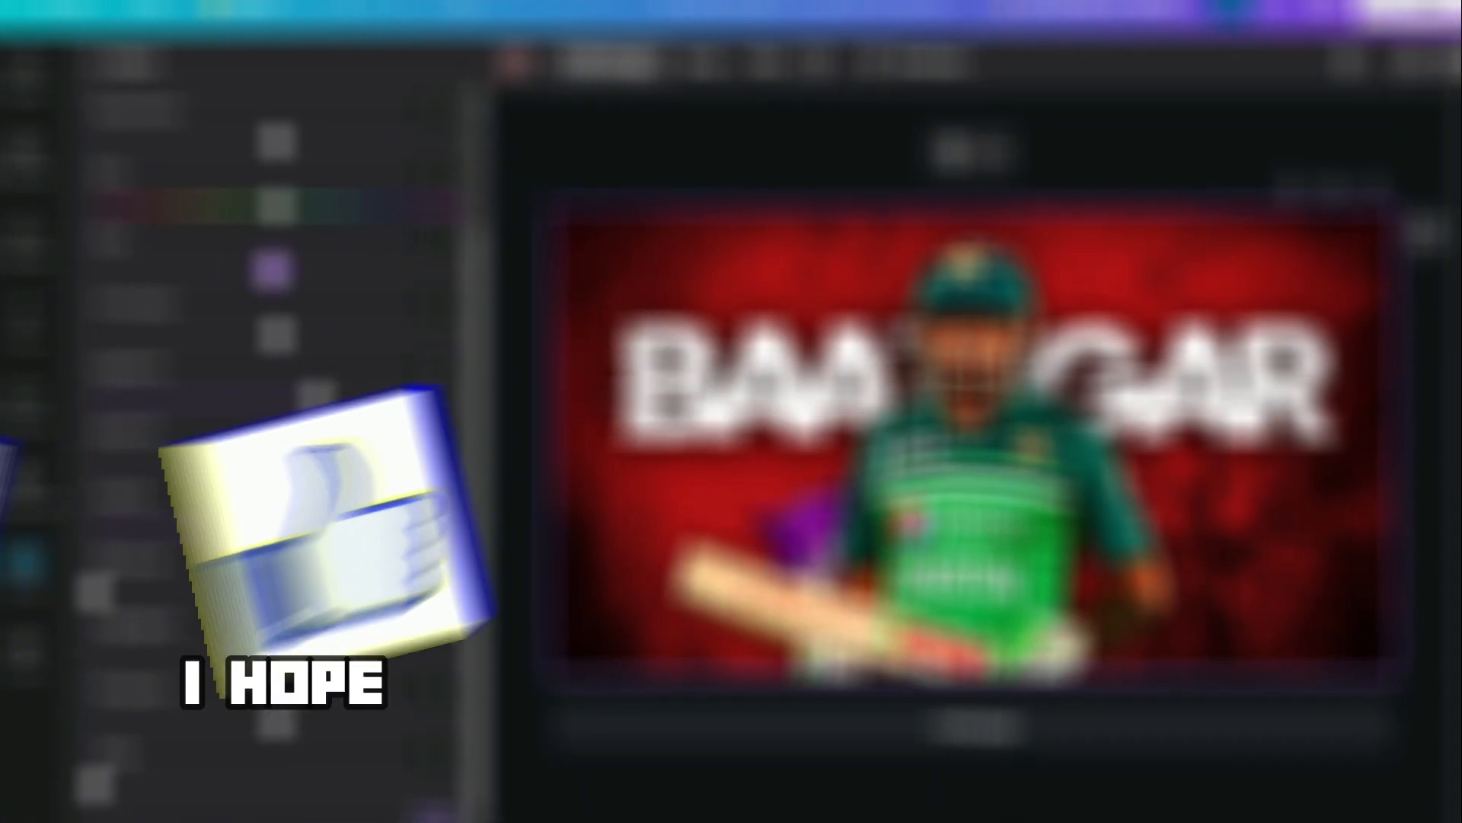